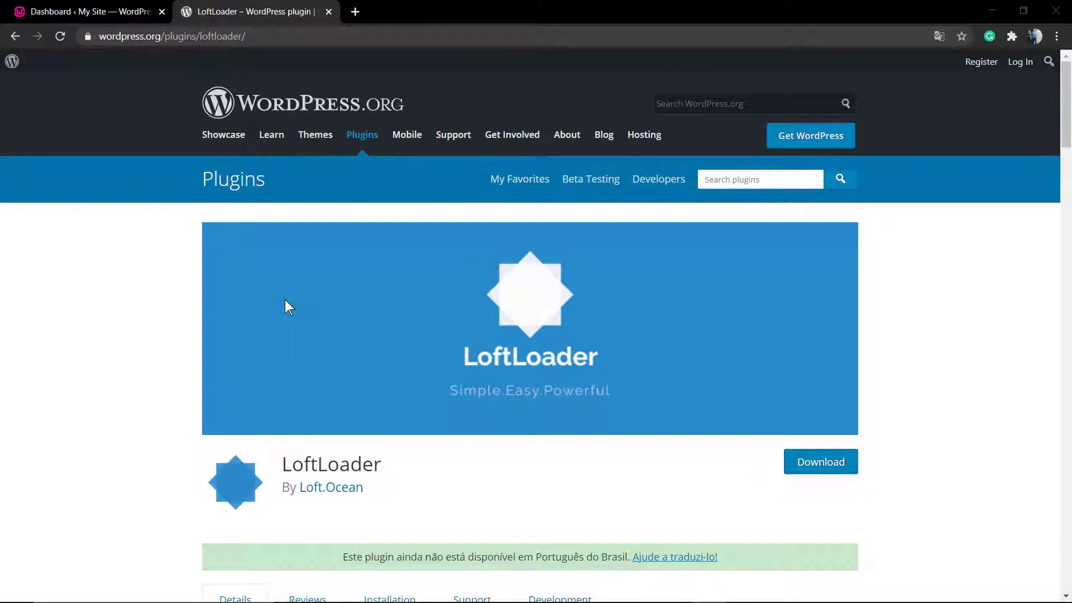
Browse the LoftLoader plugin screenshots, including the Pro settings panel and Custom Image Loading.
scroll(286, 304, "down", 12)
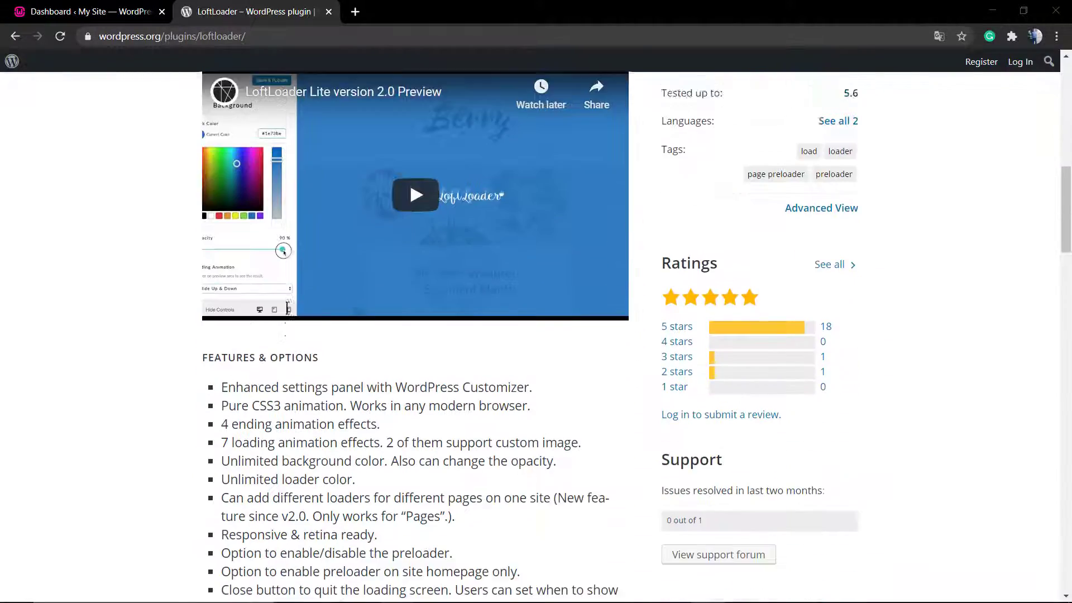
scroll(285, 324, "down", 3)
scroll(272, 317, "down", 12)
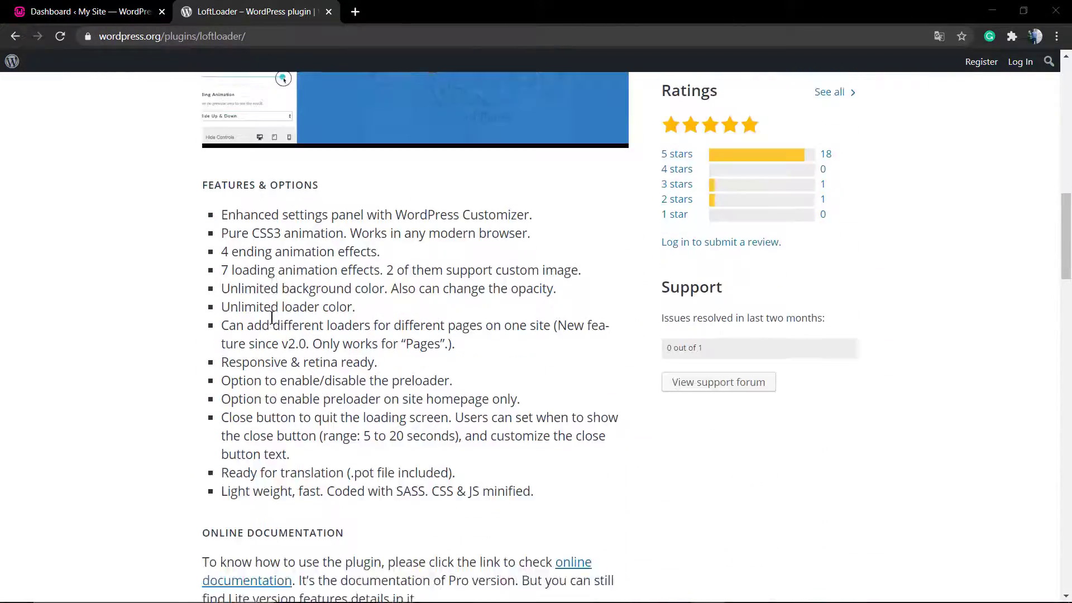
scroll(272, 318, "down", 14)
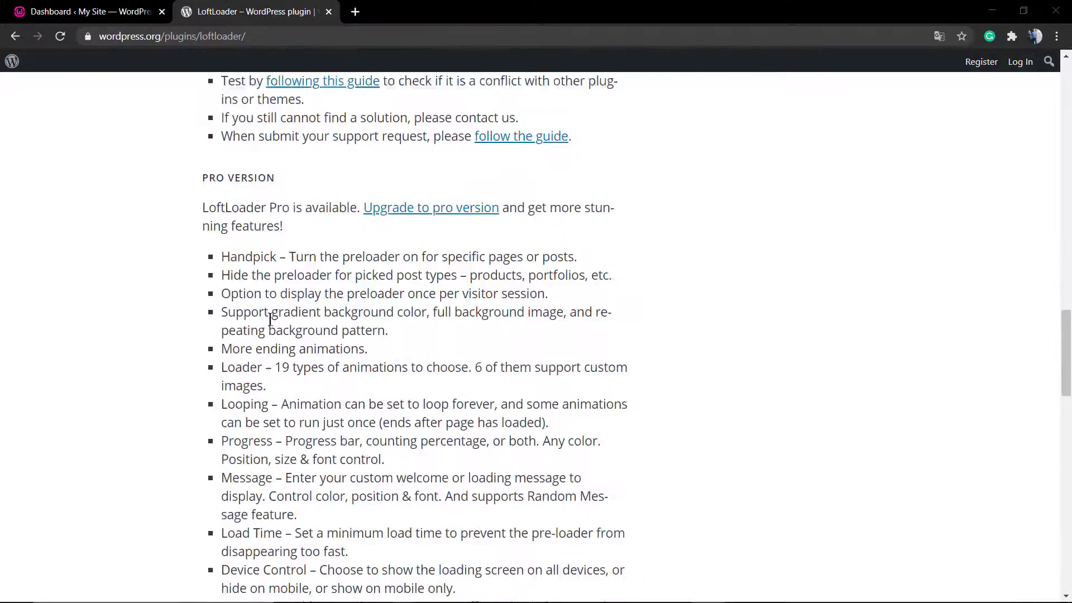
scroll(253, 360, "down", 2)
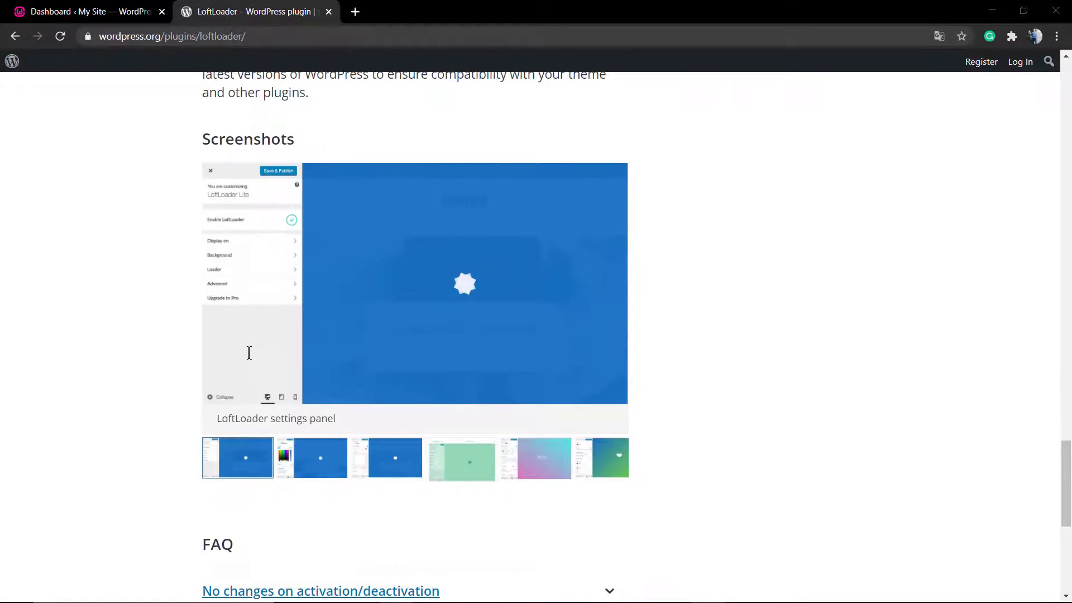
left_click(316, 464)
left_click(380, 462)
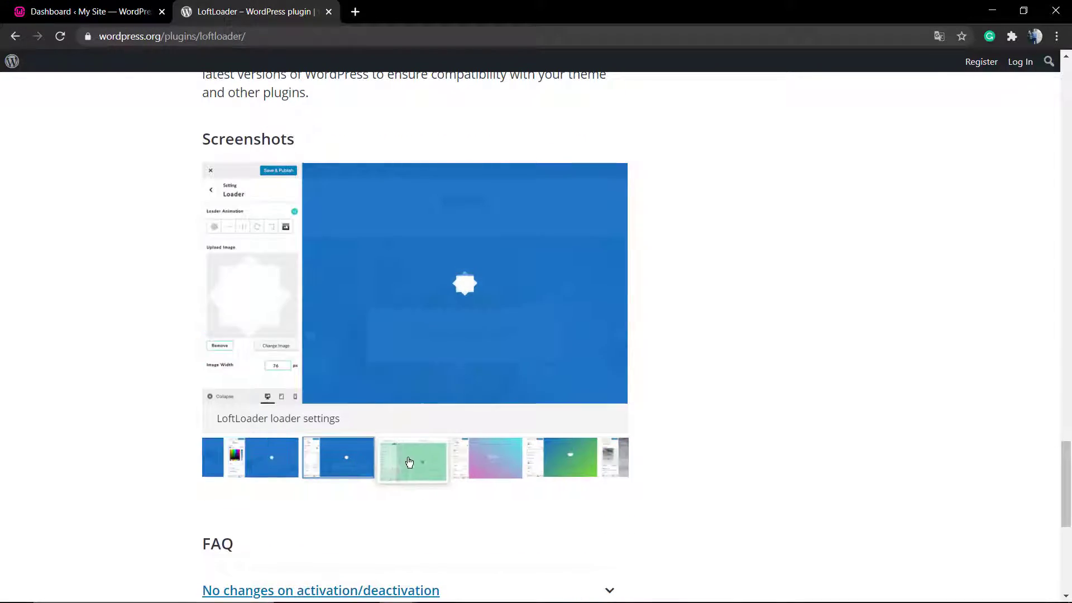
left_click(409, 462)
left_click(472, 479)
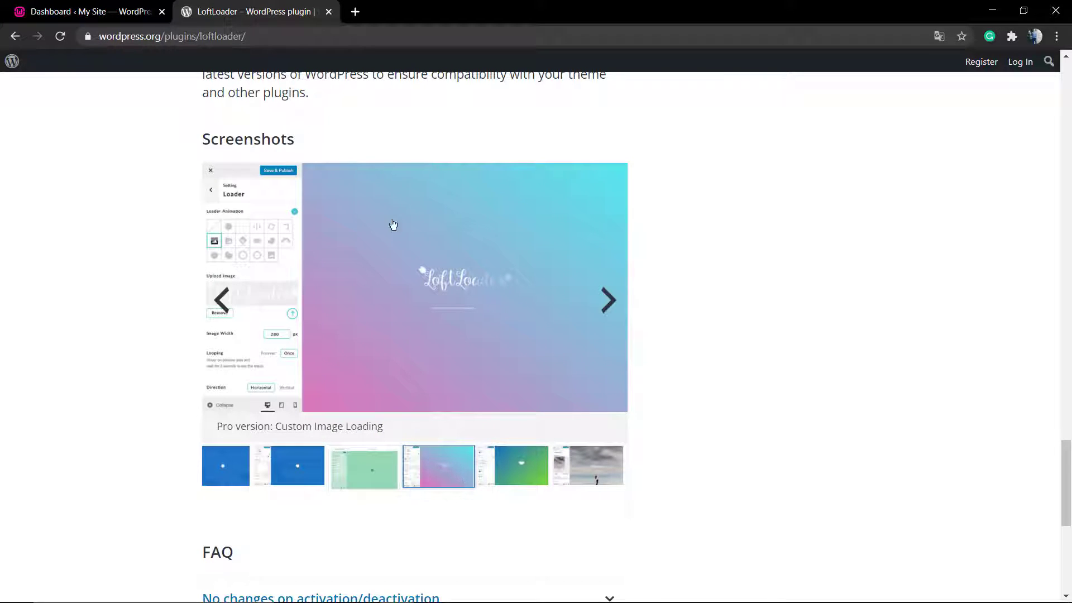
Copy the LoftLoader plugin name from its page and return to the WordPress dashboard.
left_click(112, 8)
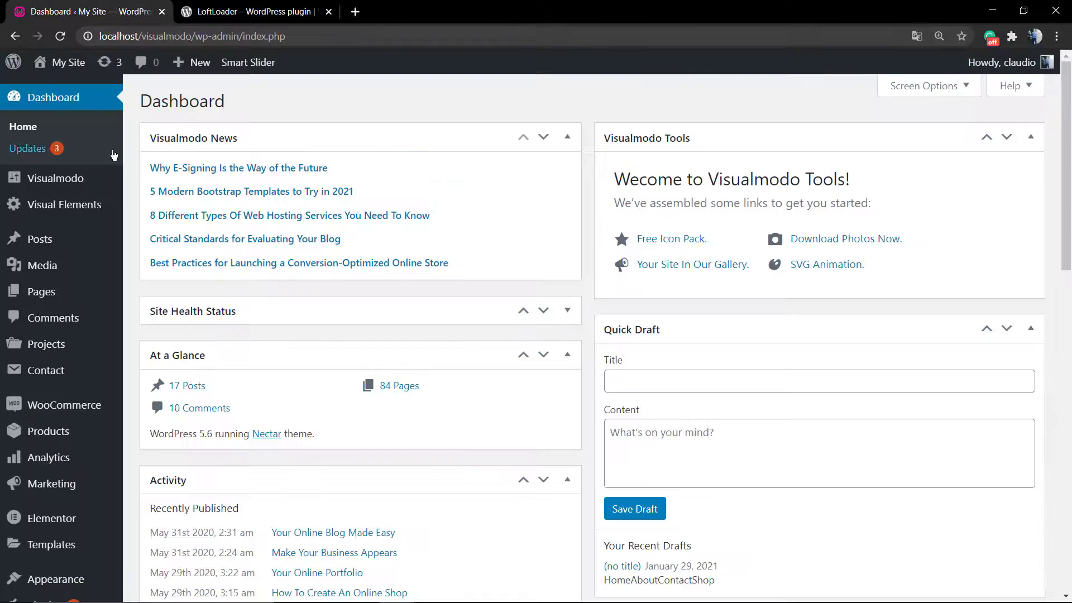
left_click(279, 12)
scroll(259, 220, "up", 20)
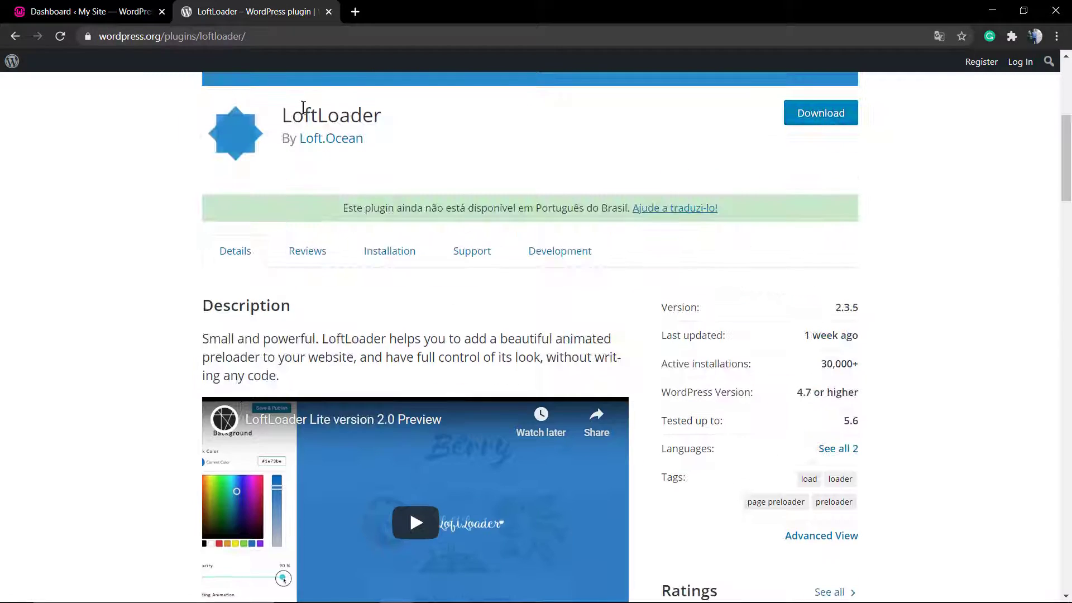
double_click(322, 116)
key("ctrl+c")
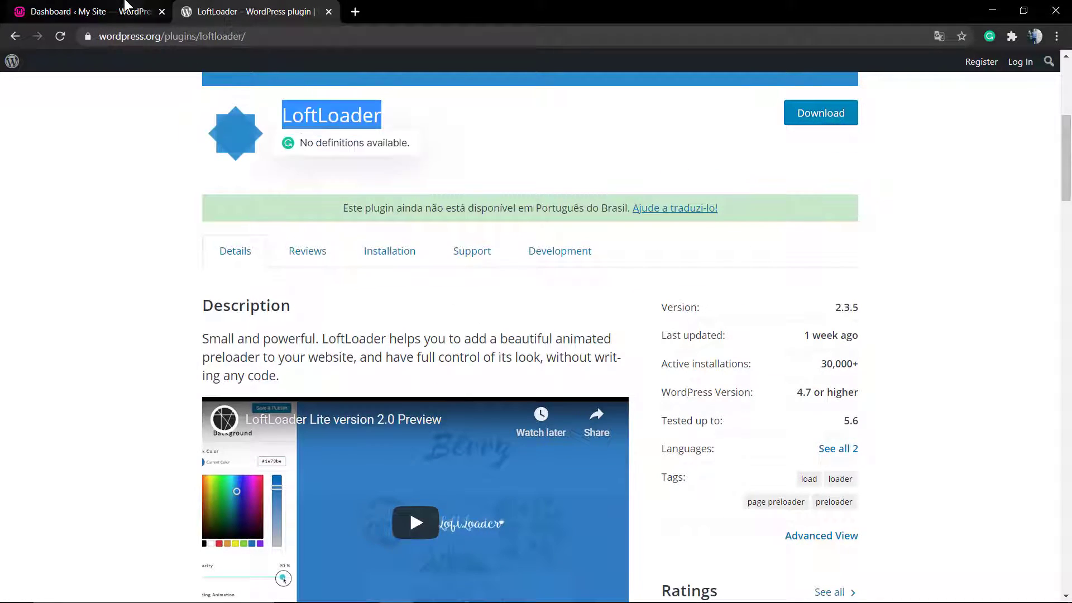
left_click(112, 11)
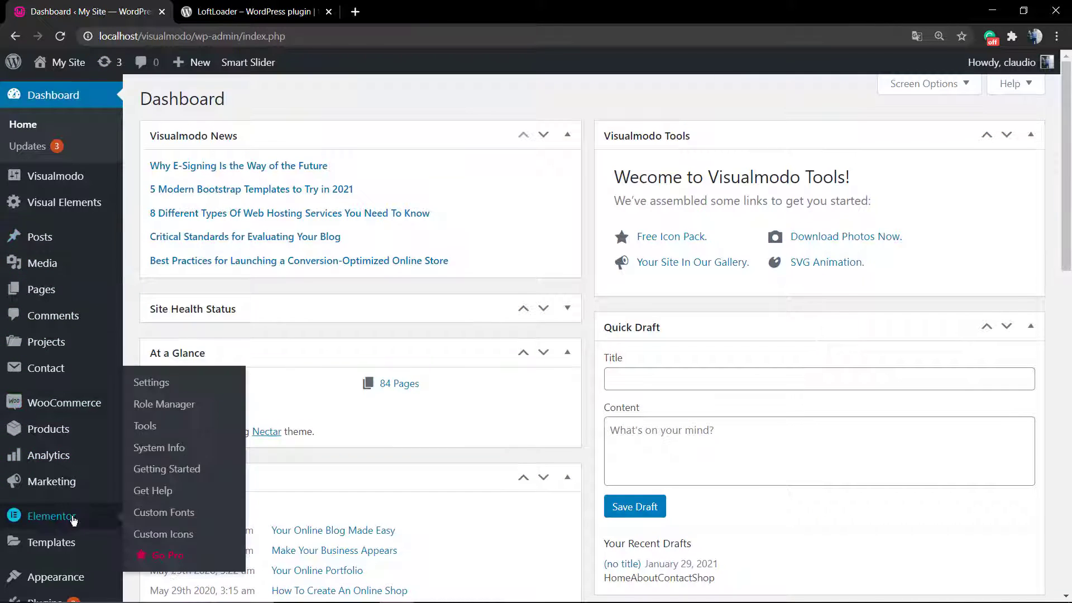
Search Plugins > Add New for LoftLoader and install it.
scroll(39, 514, "down", 2)
mouse_move(74, 489)
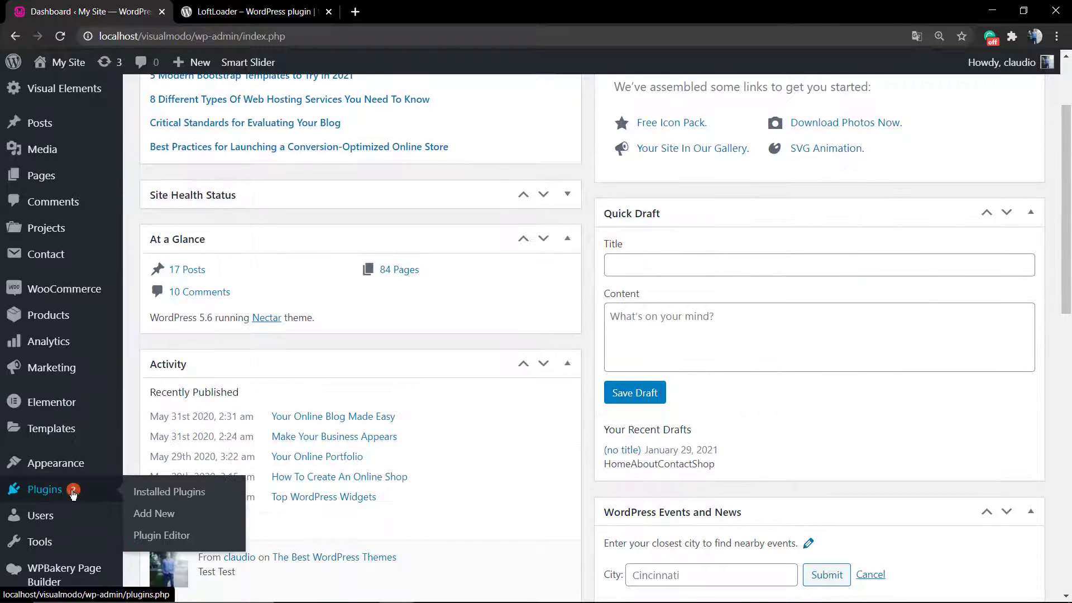
left_click(173, 513)
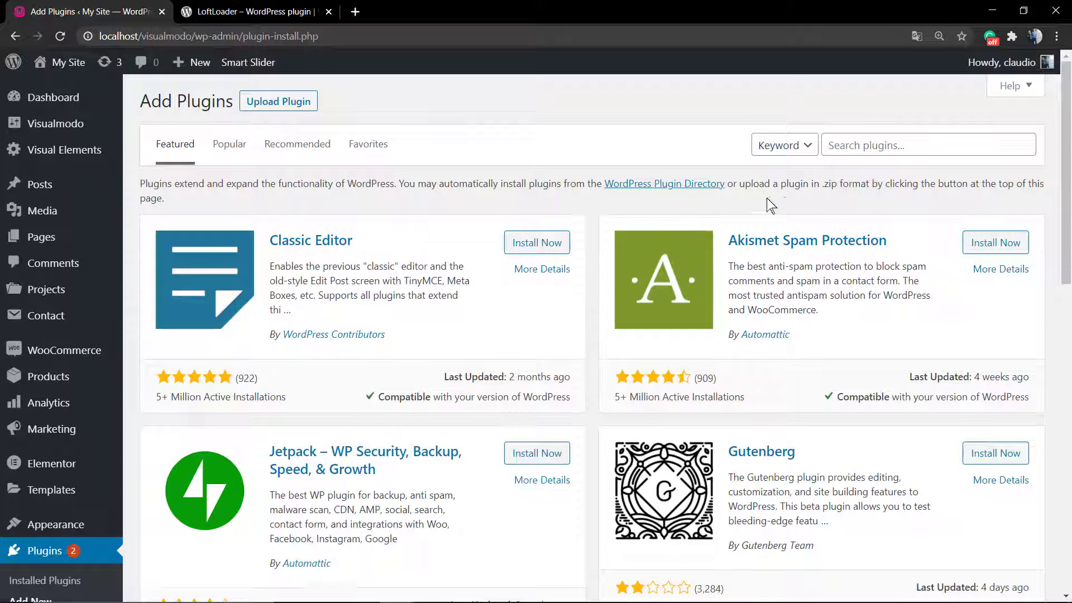
left_click(899, 146)
key("ctrl+v")
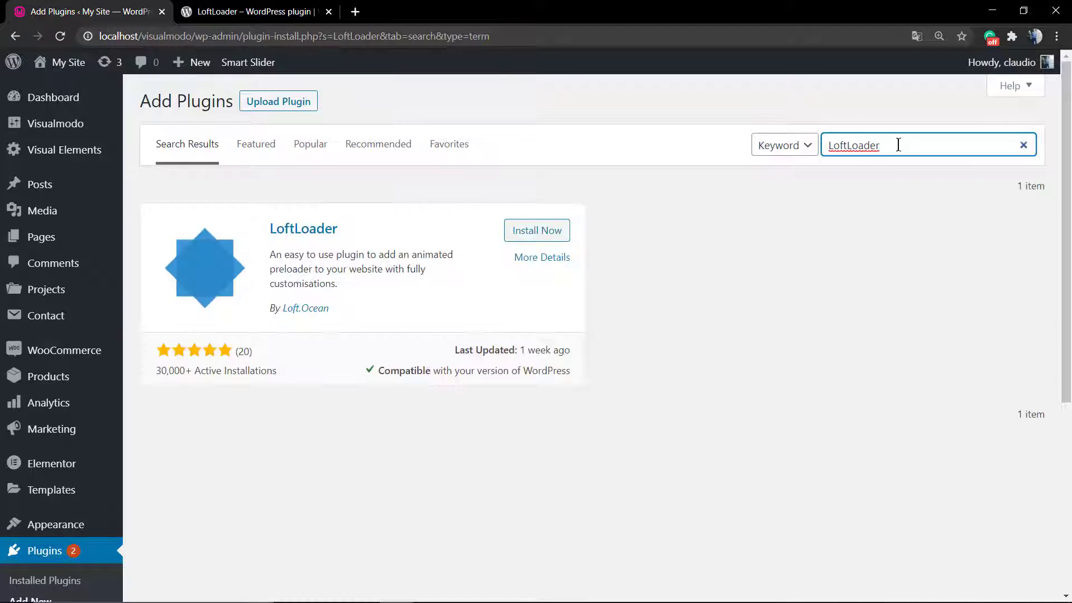
left_click(537, 230)
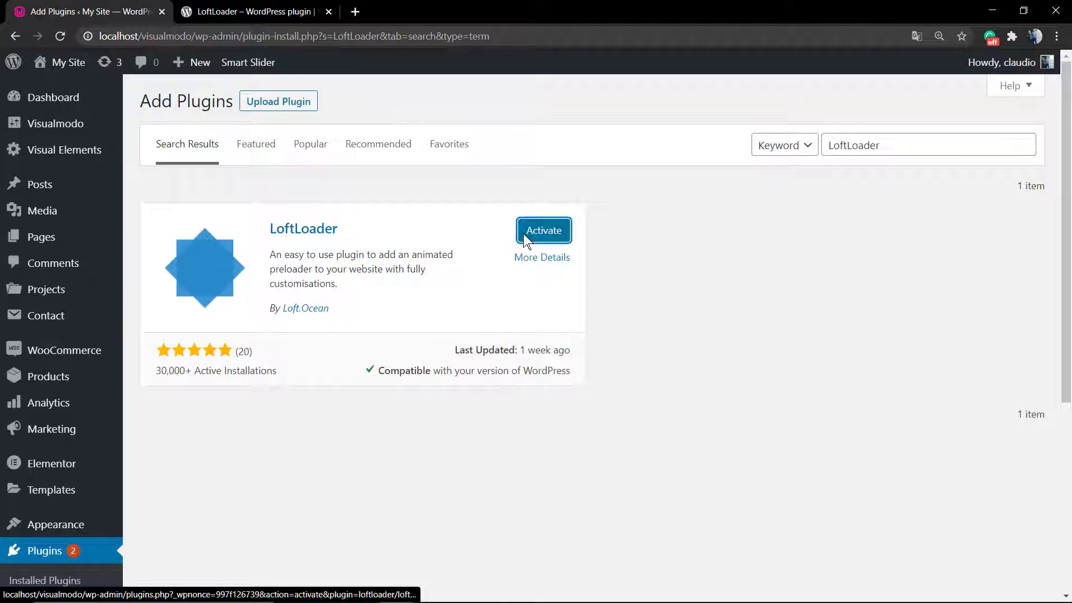
Activate LoftLoader and find Settings in the admin sidebar to reveal its submenu.
left_click(533, 232)
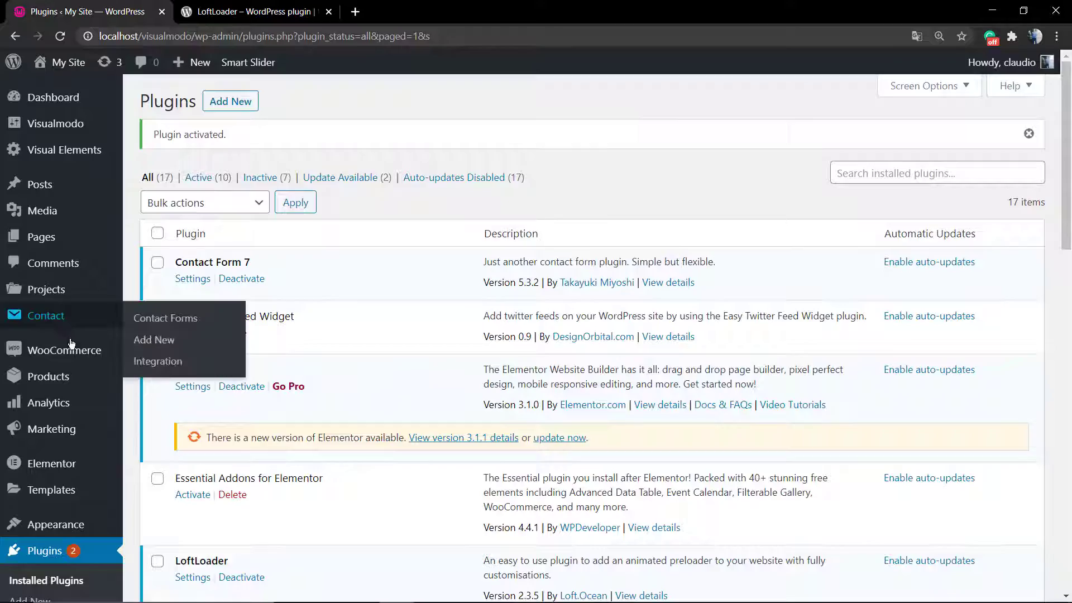
scroll(72, 335, "down", 5)
mouse_move(72, 344)
scroll(71, 344, "down", 2)
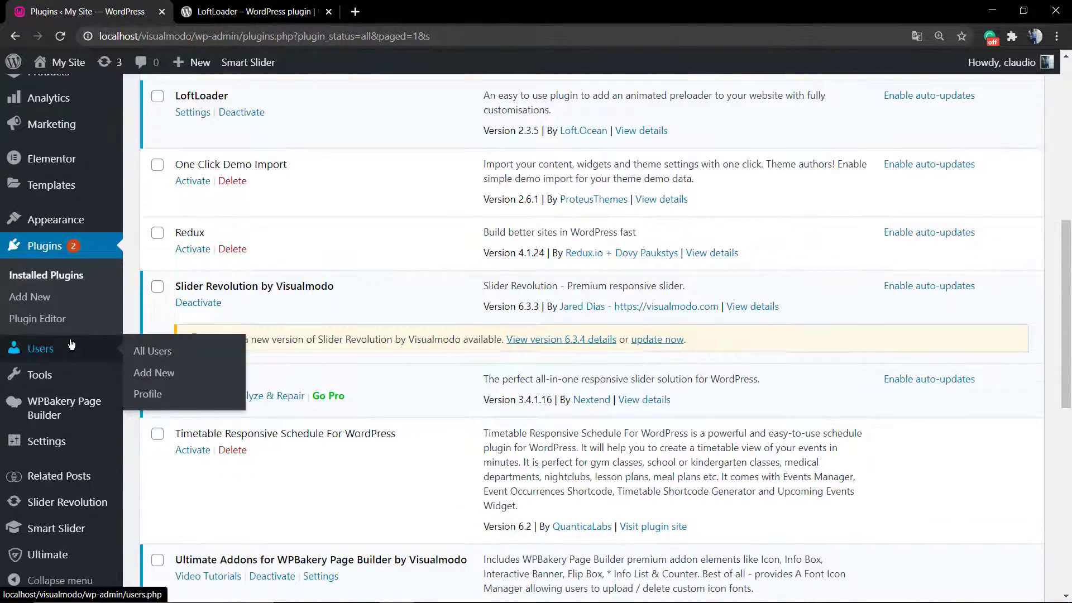
mouse_move(92, 522)
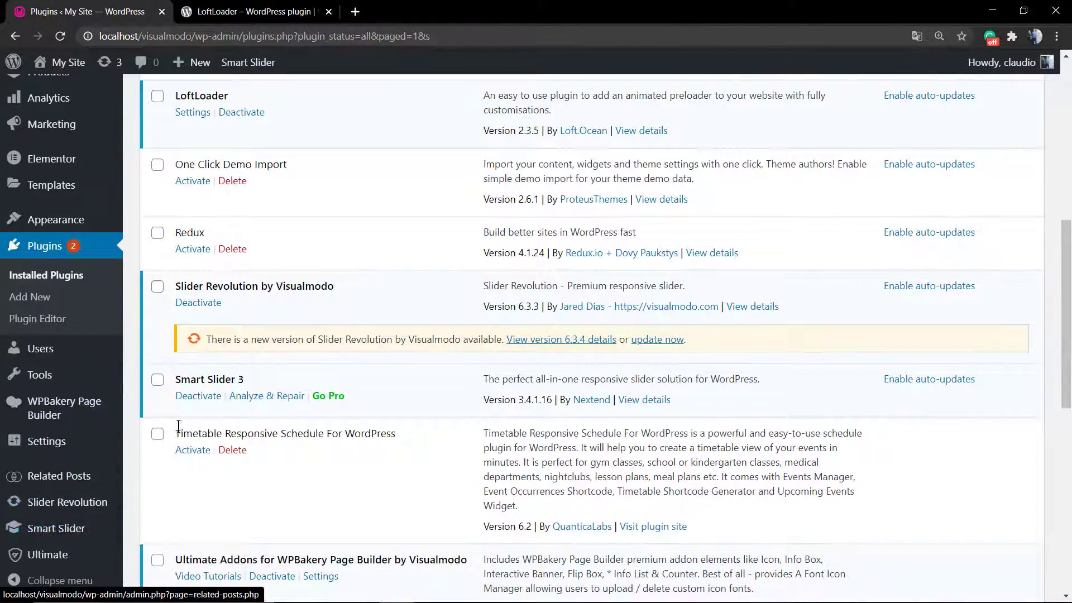
scroll(179, 413, "up", 2)
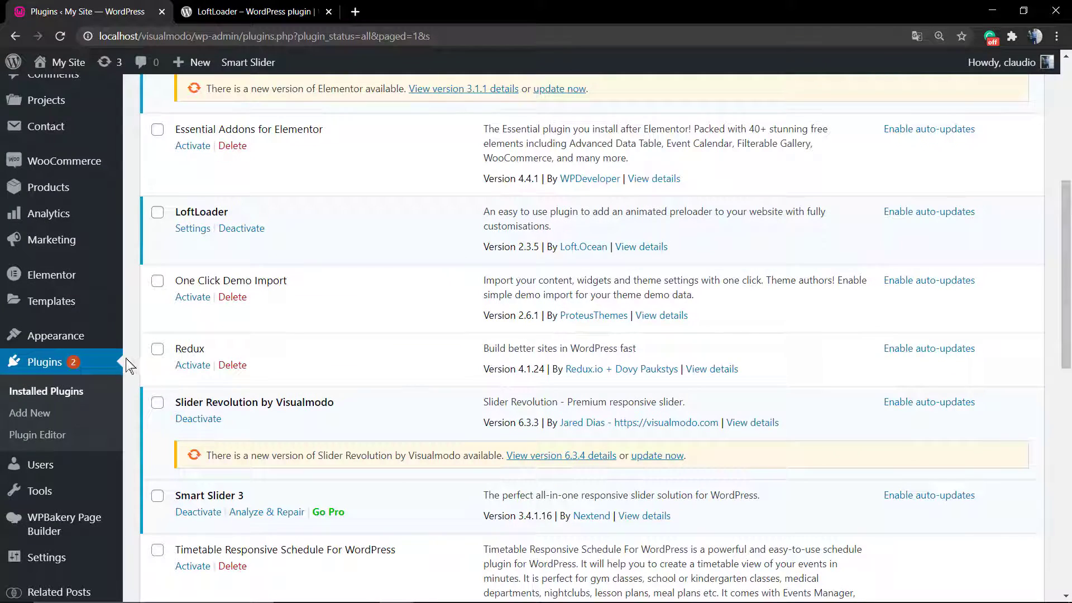
scroll(129, 358, "up", 2)
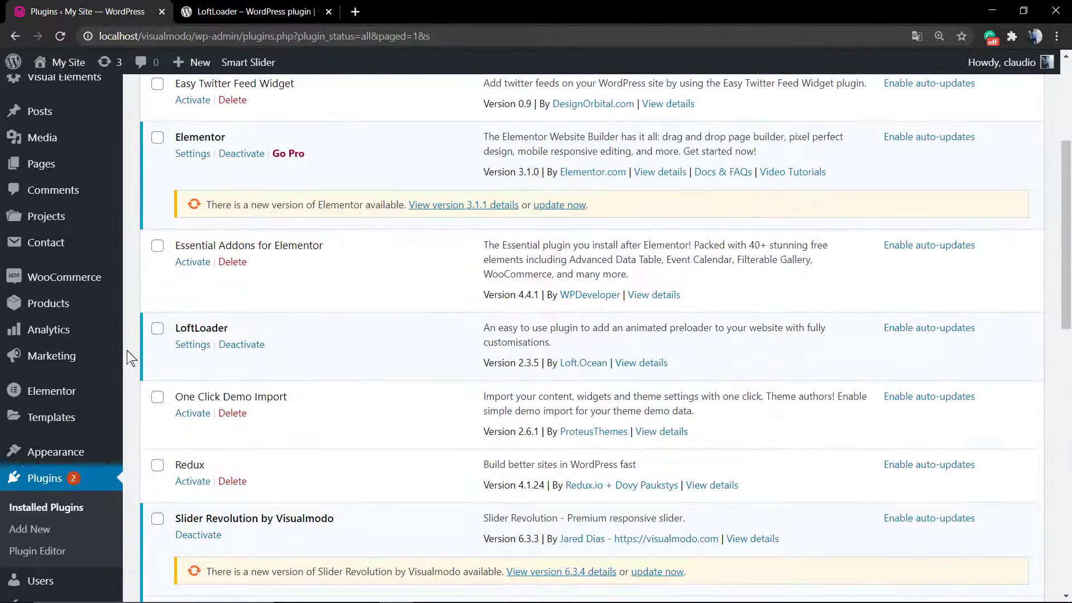
scroll(129, 357, "down", 8)
mouse_move(42, 451)
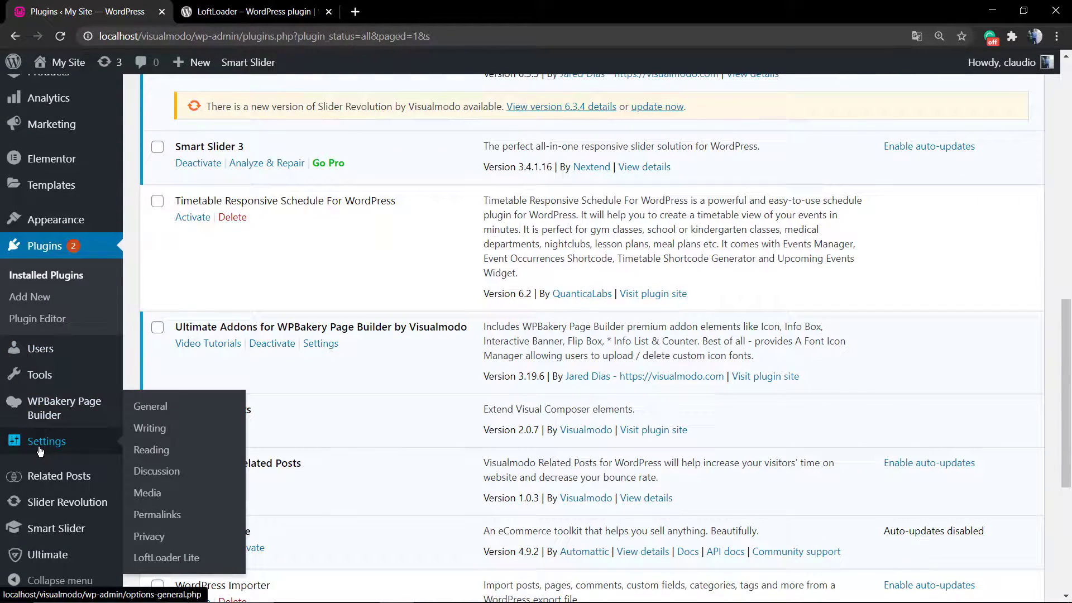
Open Settings > LoftLoader Lite in the Customizer and toggle Enable LoftLoader off and on.
left_click(163, 565)
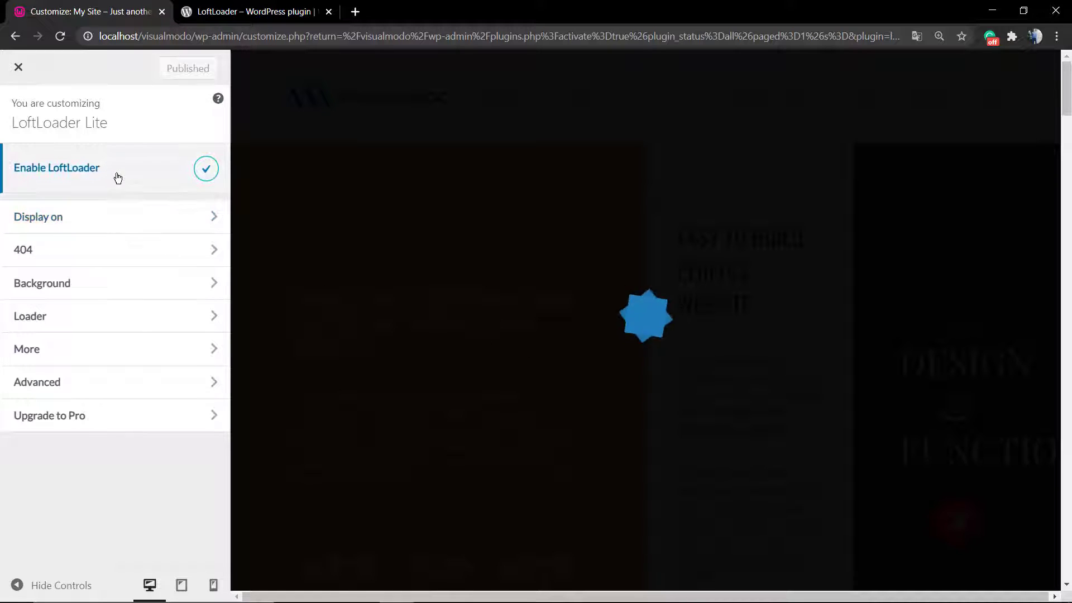
left_click(206, 178)
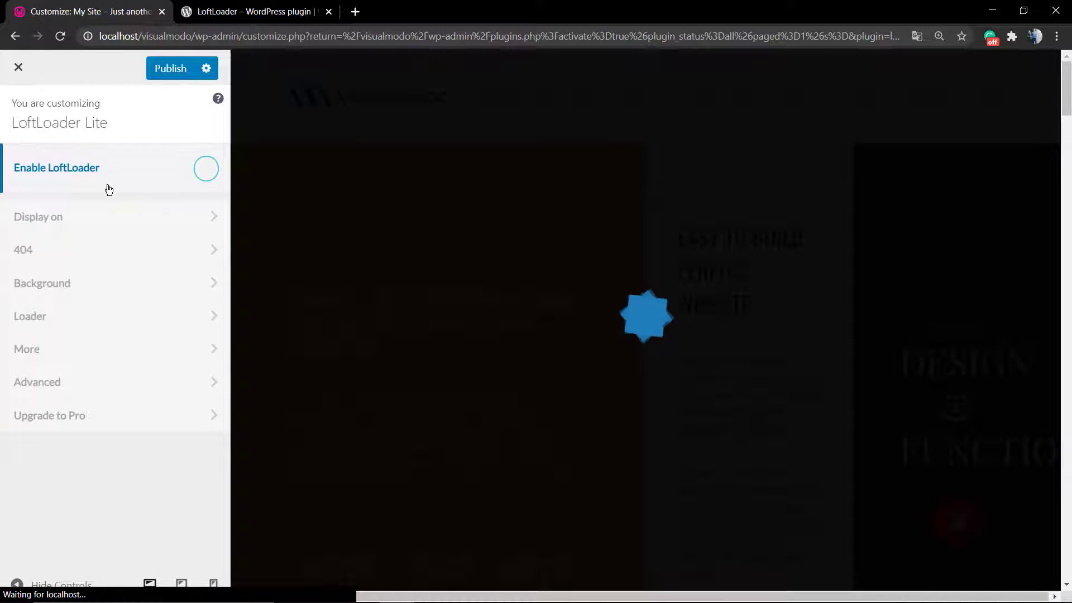
left_click(206, 169)
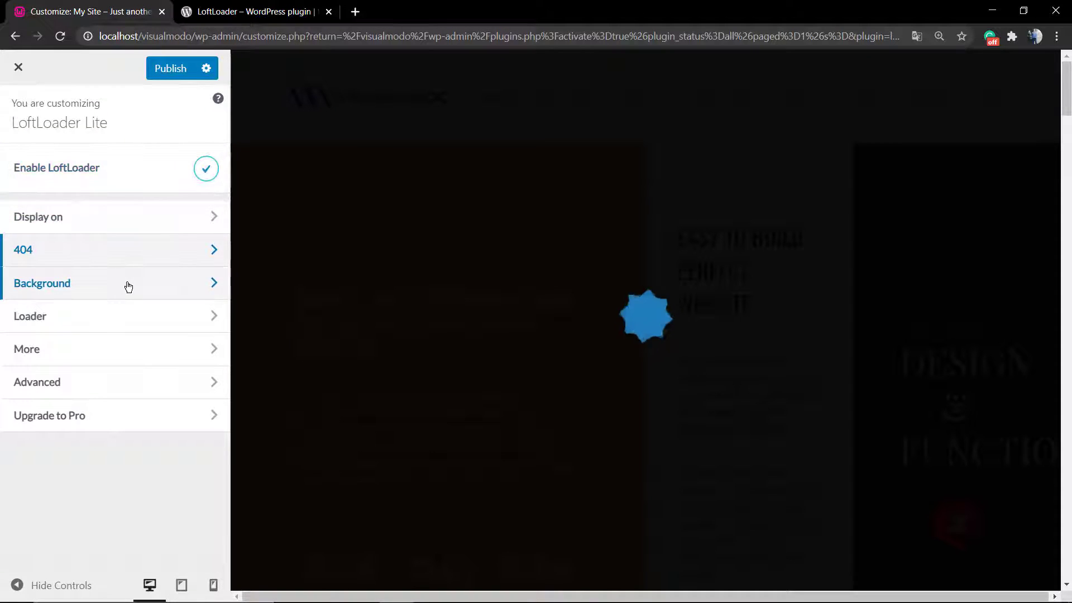
Set the preloader Background opacity to 90% and its ending animation to Slide Left & Right.
left_click(128, 286)
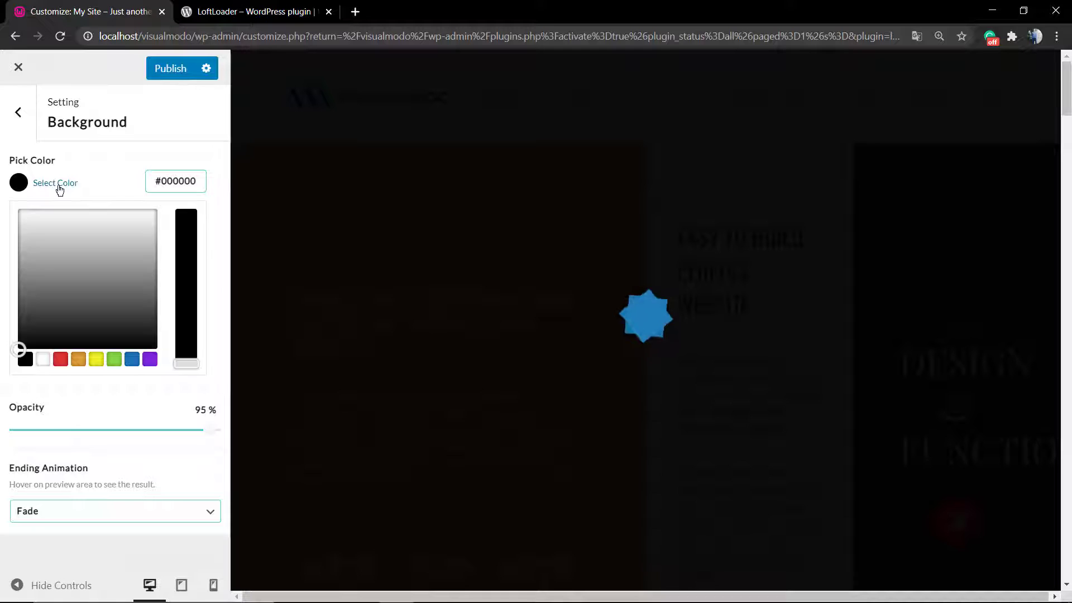
left_click(59, 190)
left_click(161, 260)
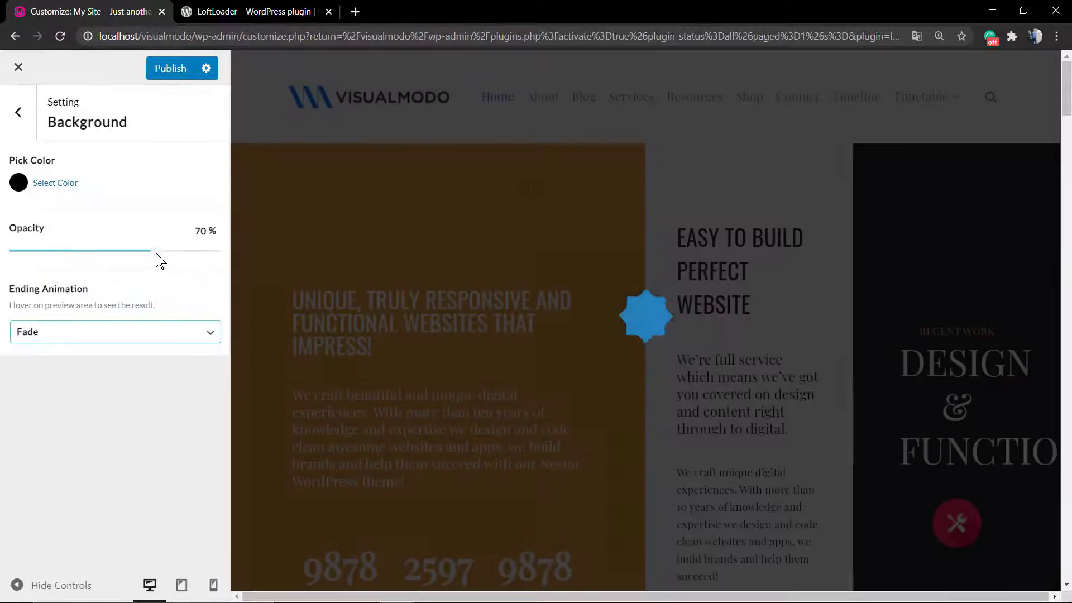
left_click_drag(160, 260, 204, 259)
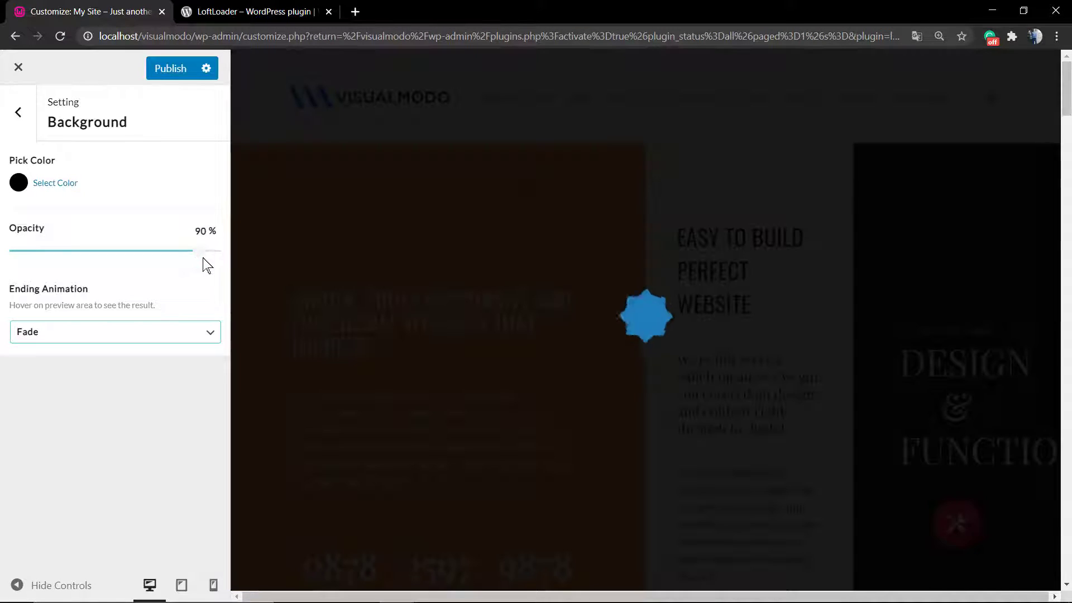
left_click(121, 336)
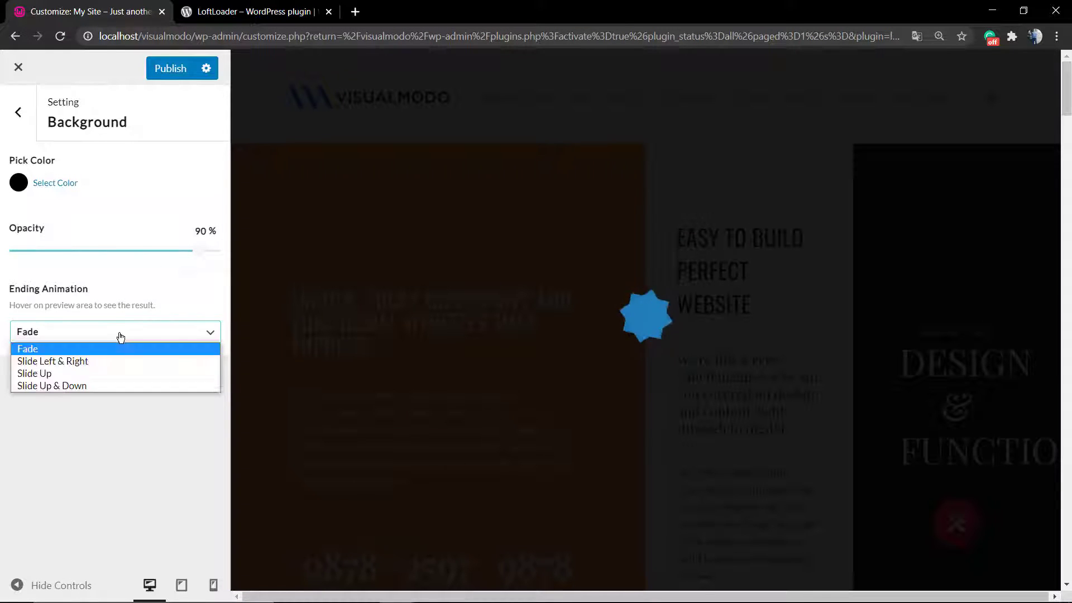
left_click(121, 360)
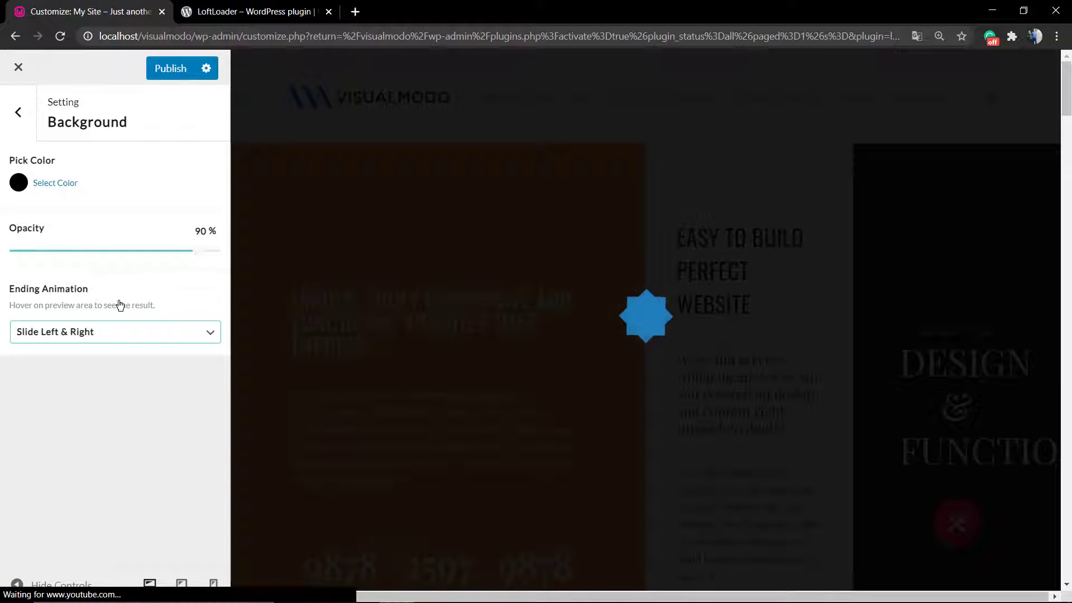
left_click(12, 120)
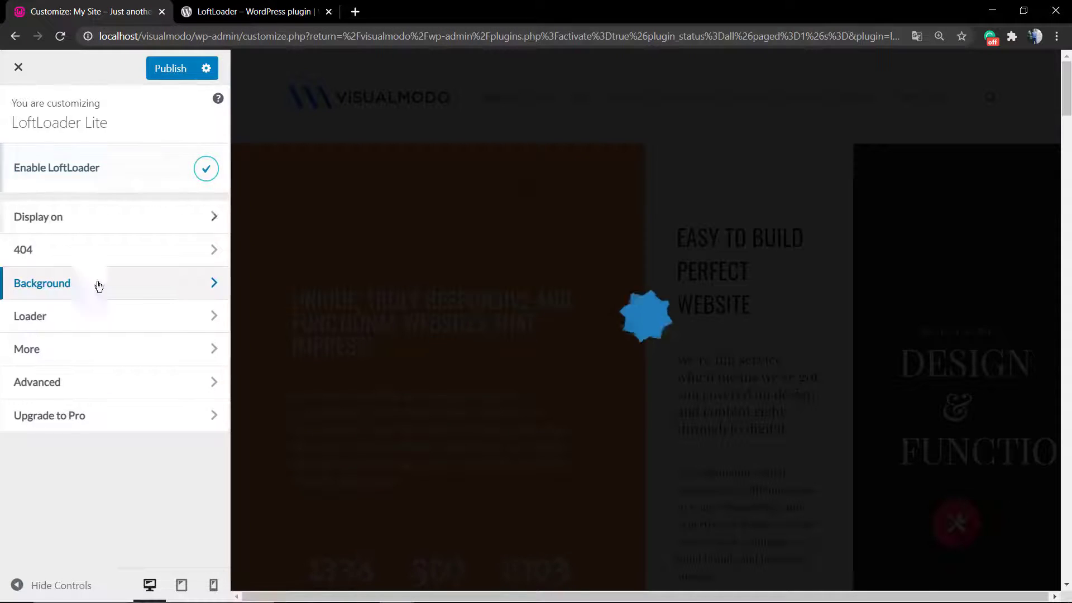
Switch the Loader to the fifth animation style and bring up Change image's media picker.
left_click(111, 318)
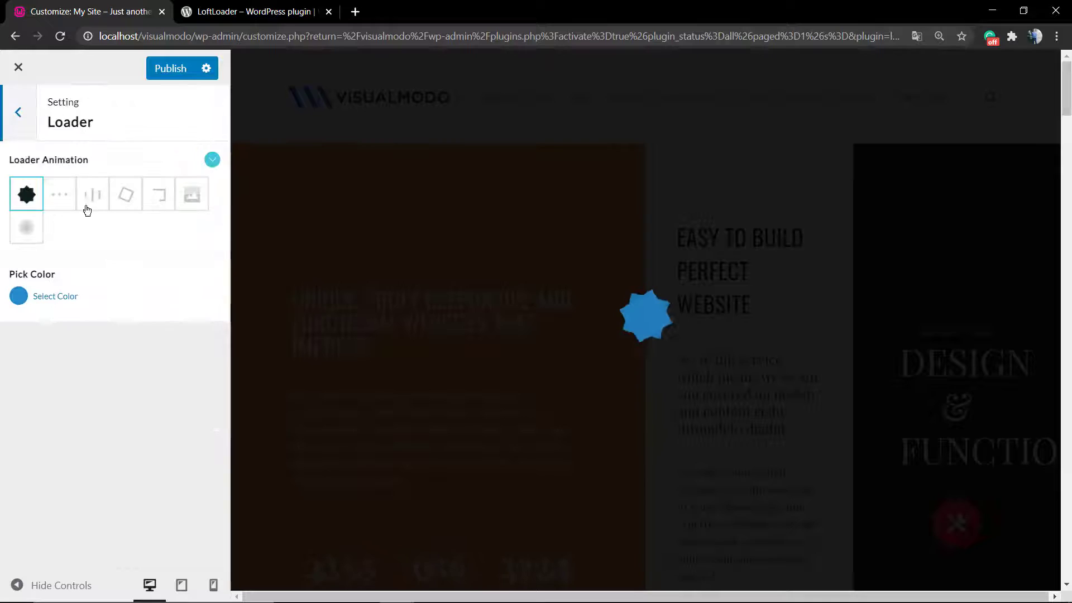
left_click(160, 200)
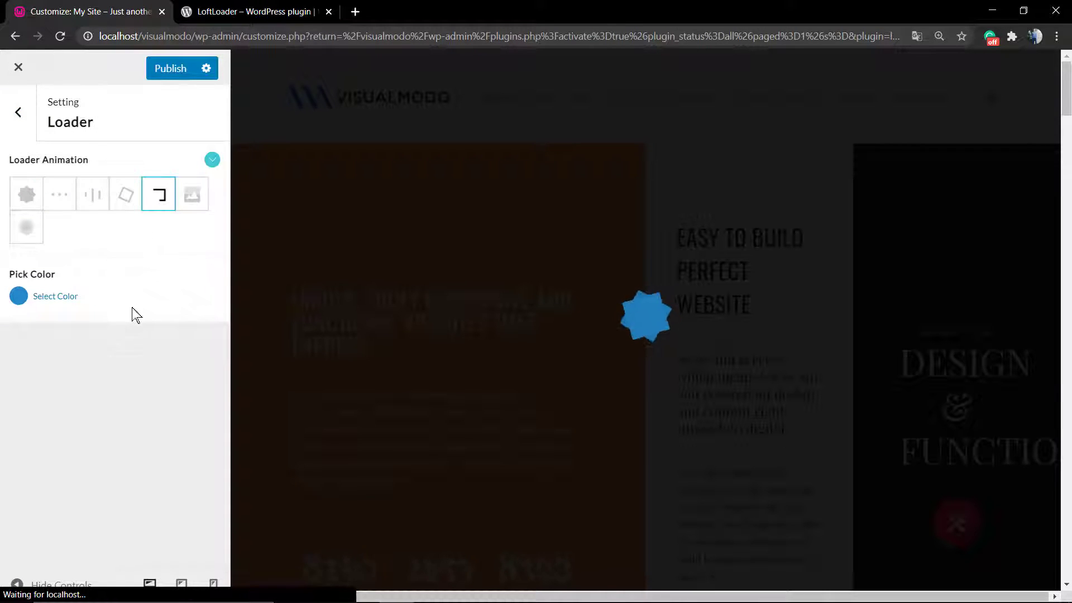
scroll(139, 322, "down", 1)
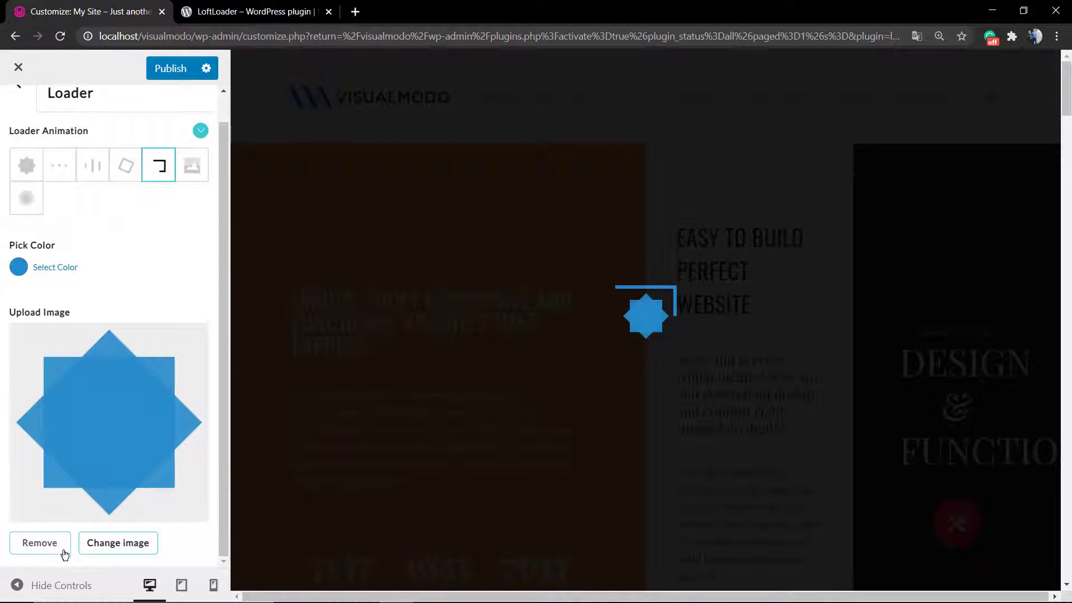
left_click(106, 551)
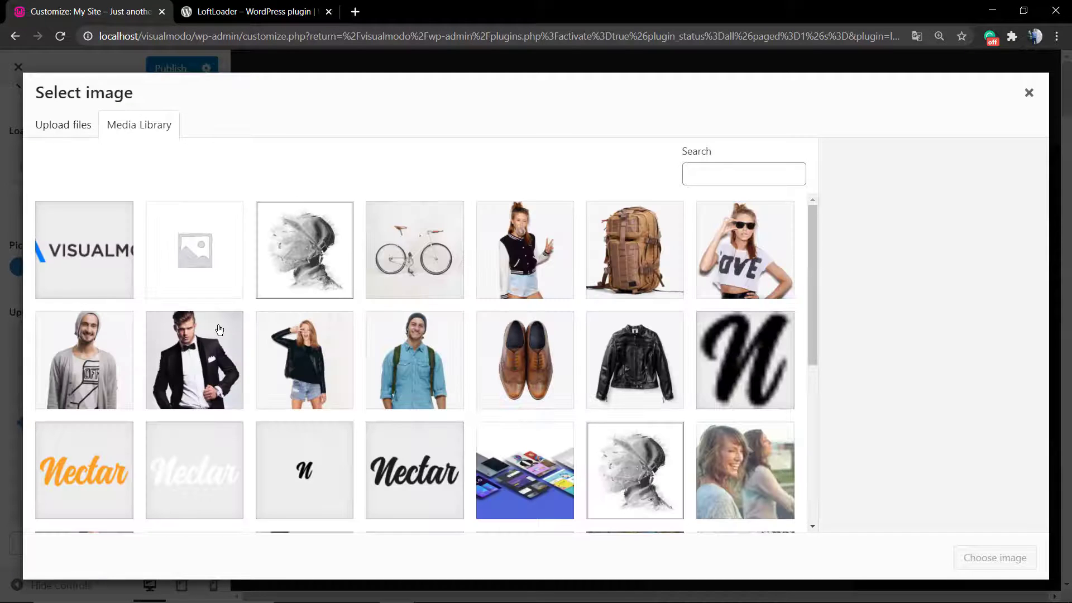
Choose the Visualmodo colour logo from the Media Library as the loader image.
scroll(209, 324, "down", 4)
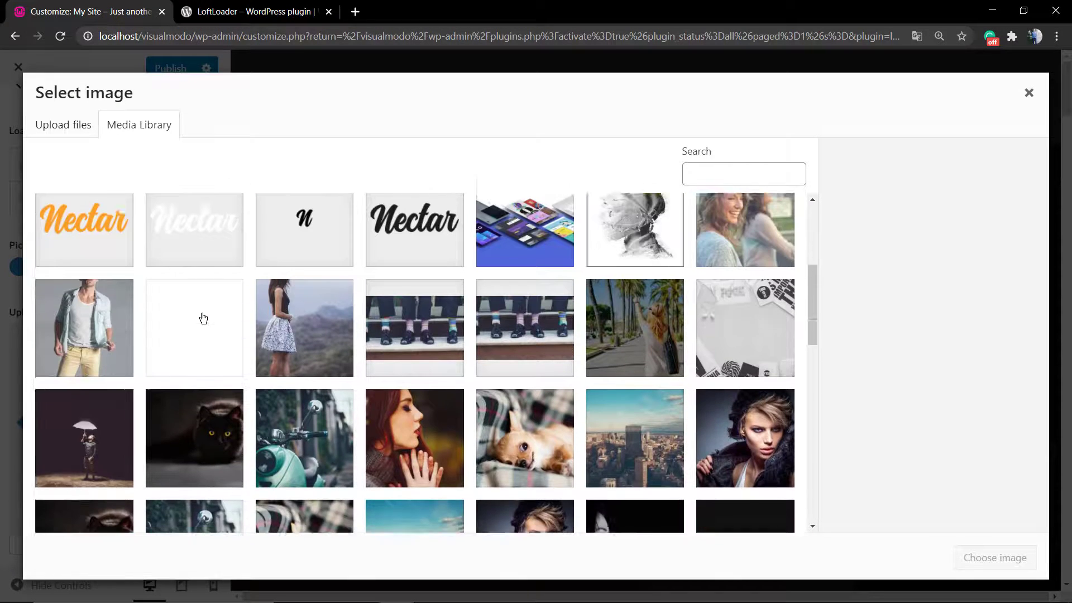
scroll(452, 260, "down", 8)
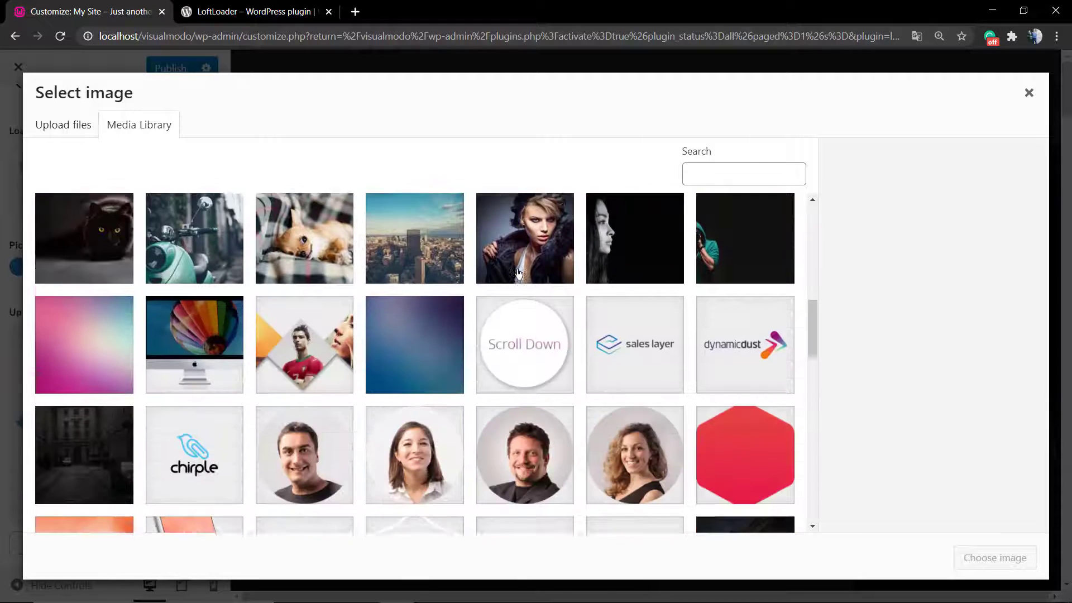
scroll(518, 274, "down", 12)
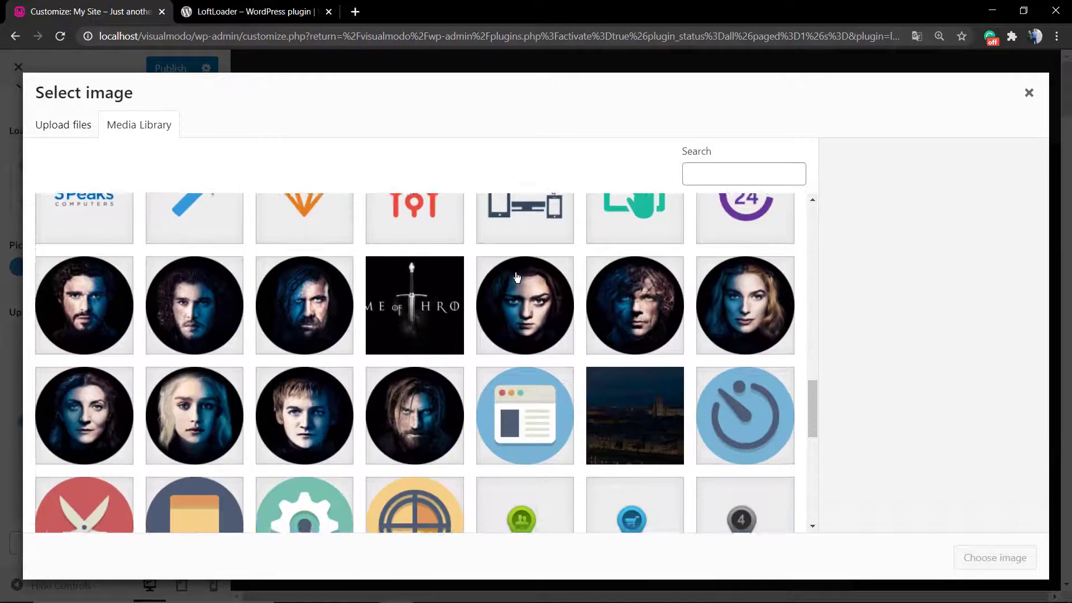
scroll(516, 278, "up", 20)
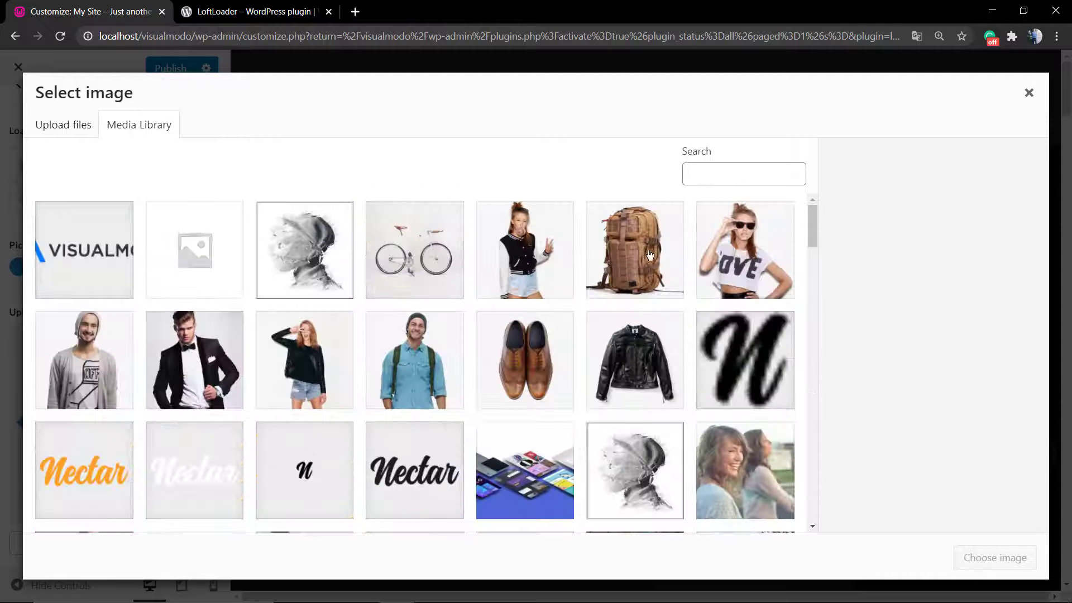
left_click(75, 292)
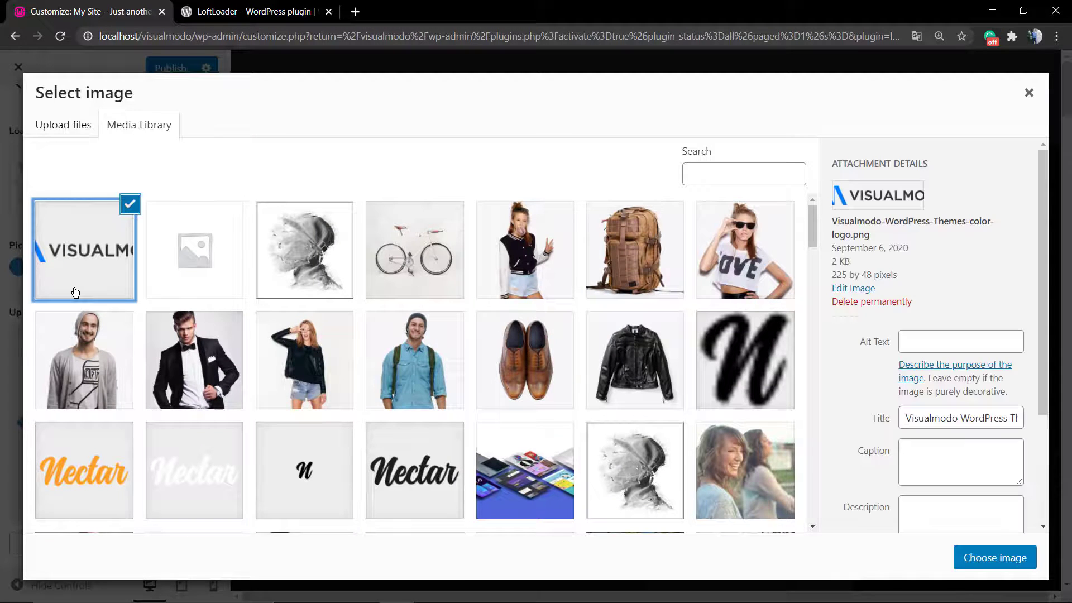
left_click(995, 557)
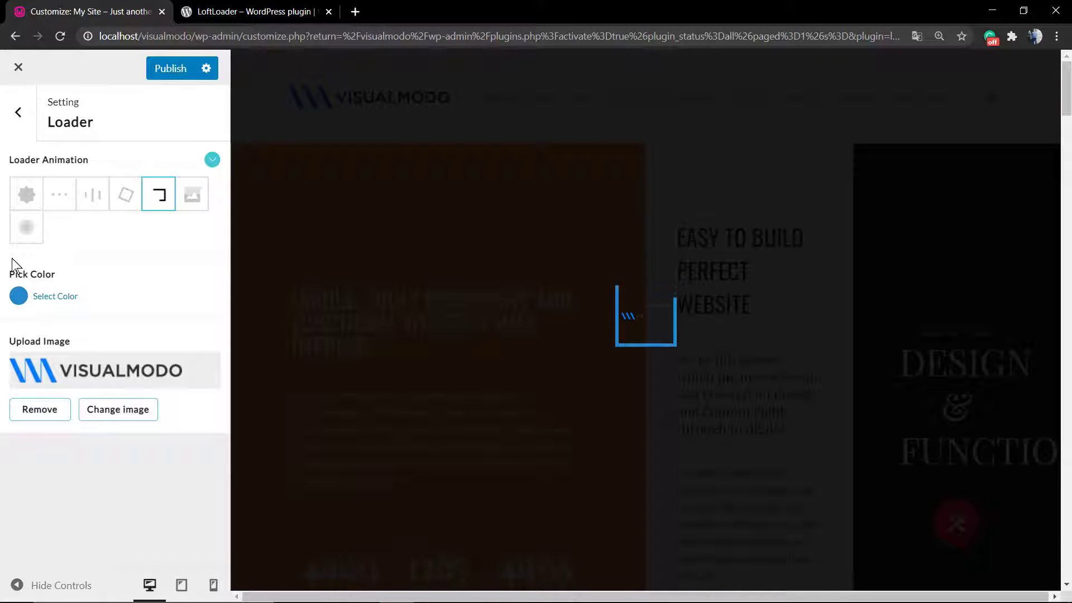
Upload visualmodo-symbol-wordpress-theme-presentation.png from the Imagens > WordPress > Visualmodo folder.
left_click(113, 411)
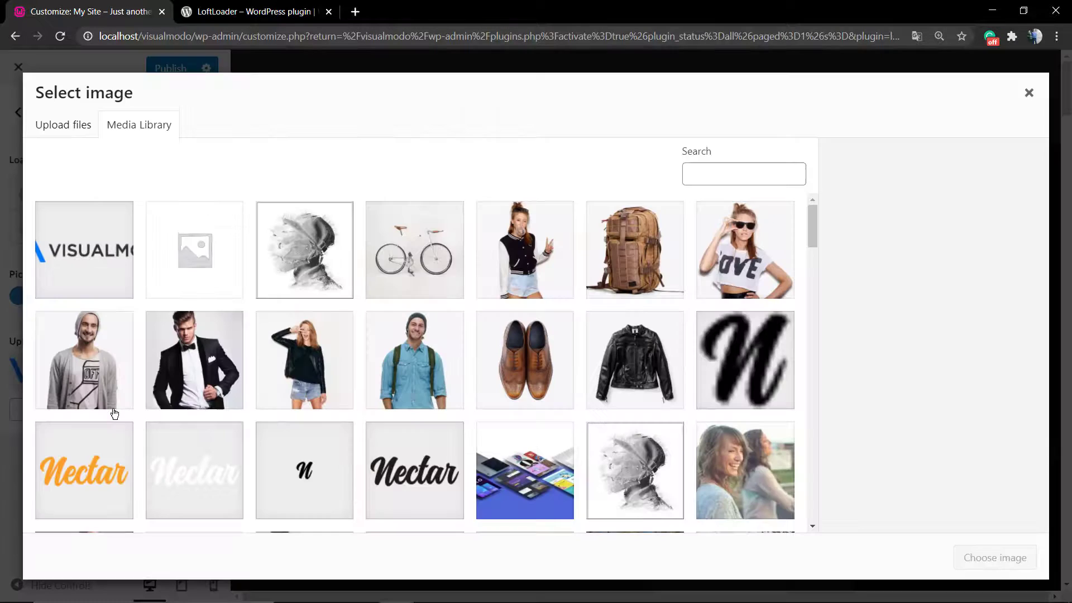
left_click(63, 125)
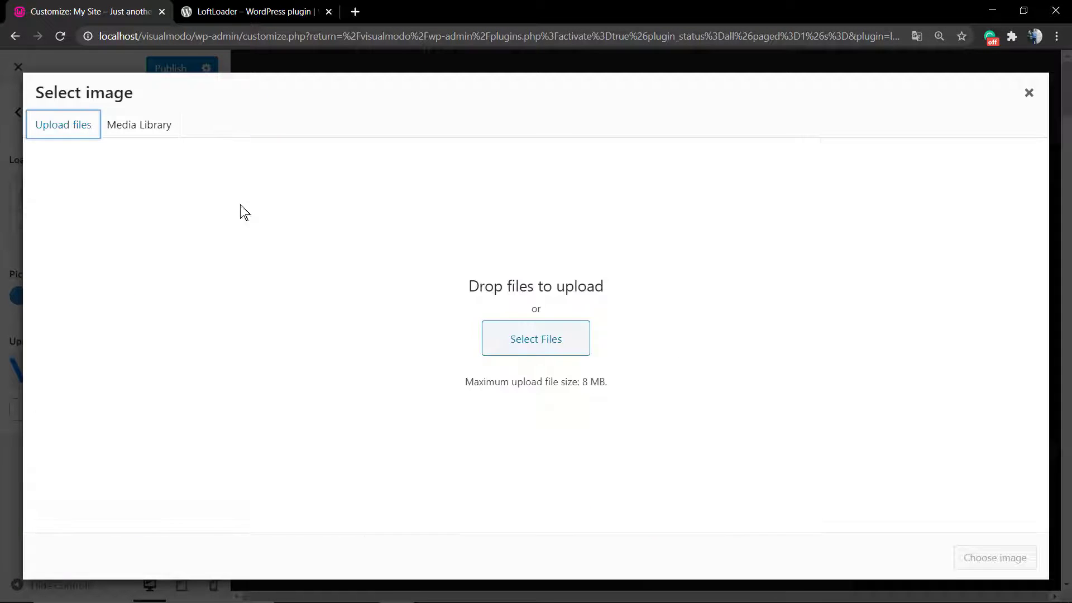
left_click(514, 337)
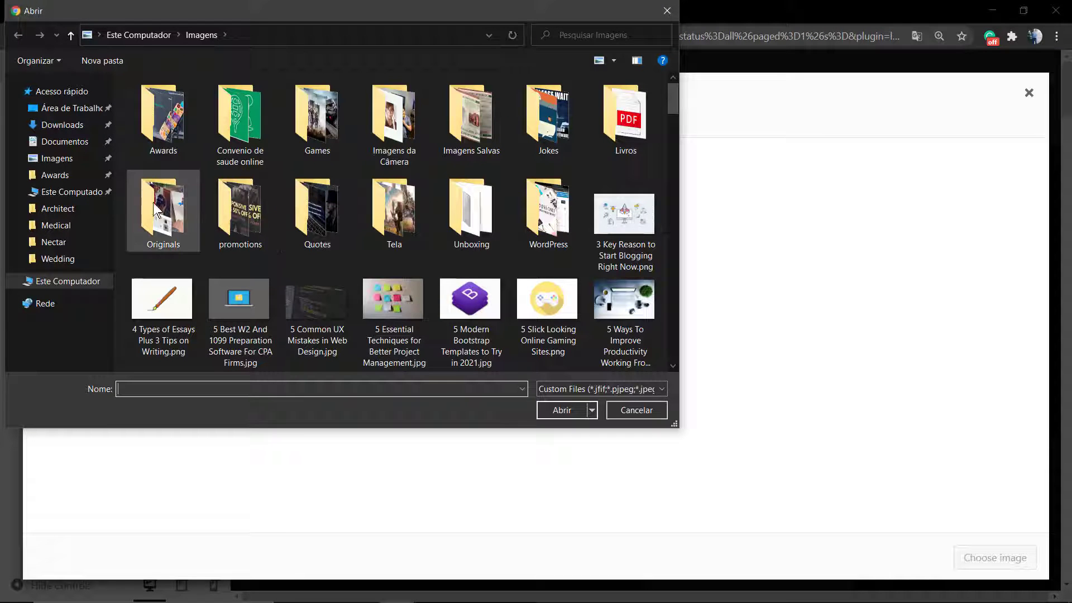
double_click(531, 219)
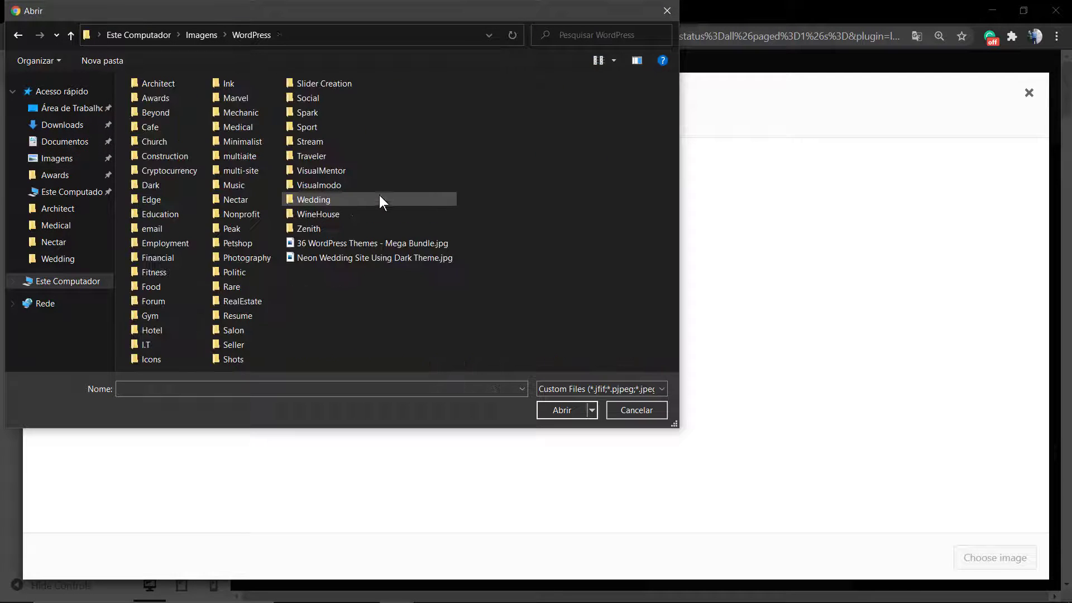
double_click(337, 185)
scroll(322, 279, "down", 3)
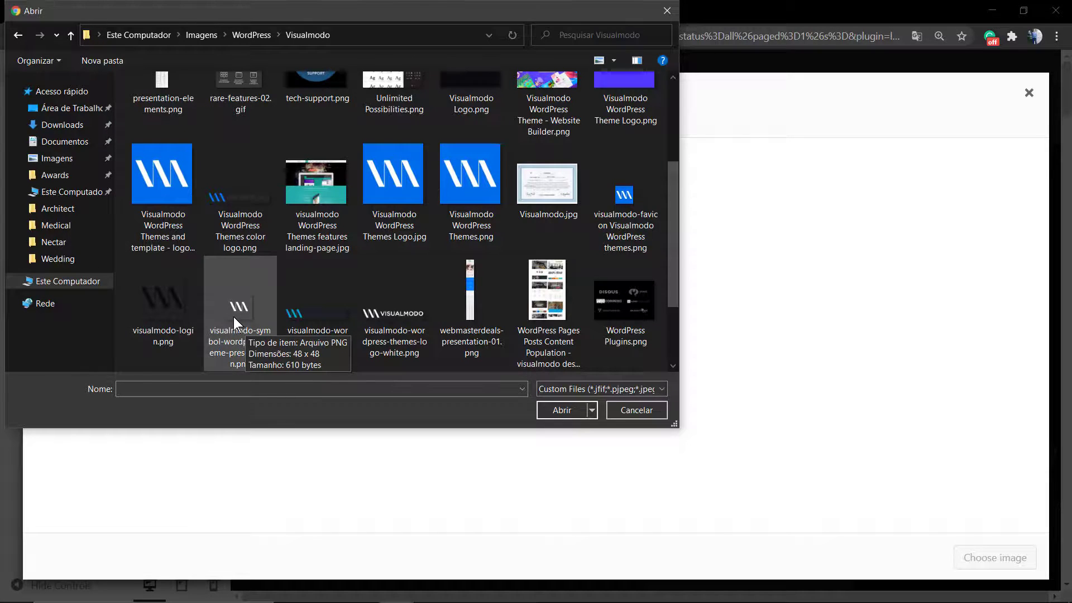
scroll(233, 317, "up", 4)
scroll(233, 317, "down", 6)
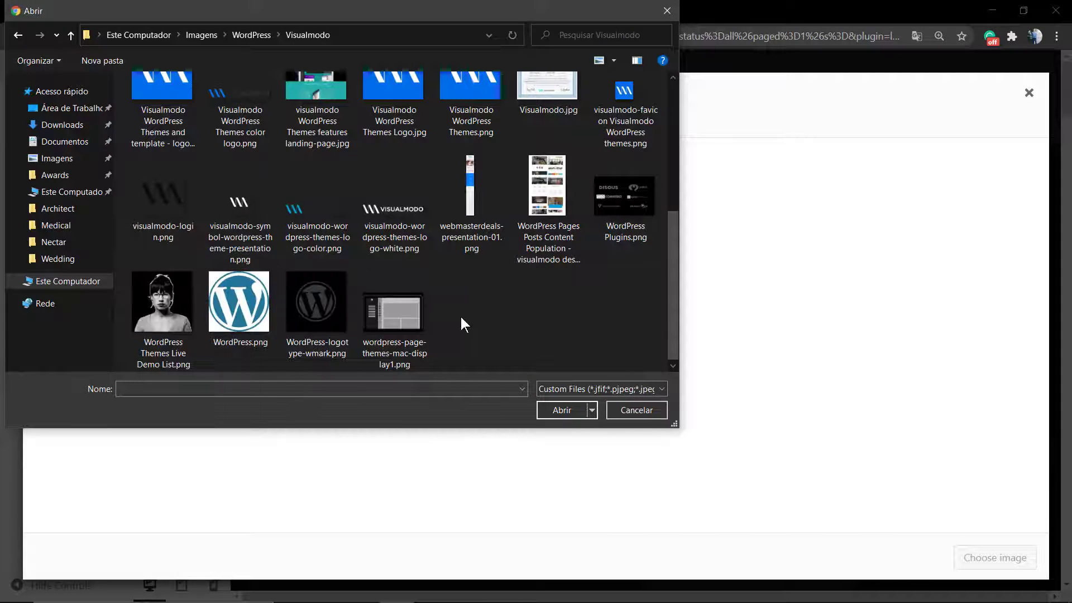
scroll(290, 316, "up", 3)
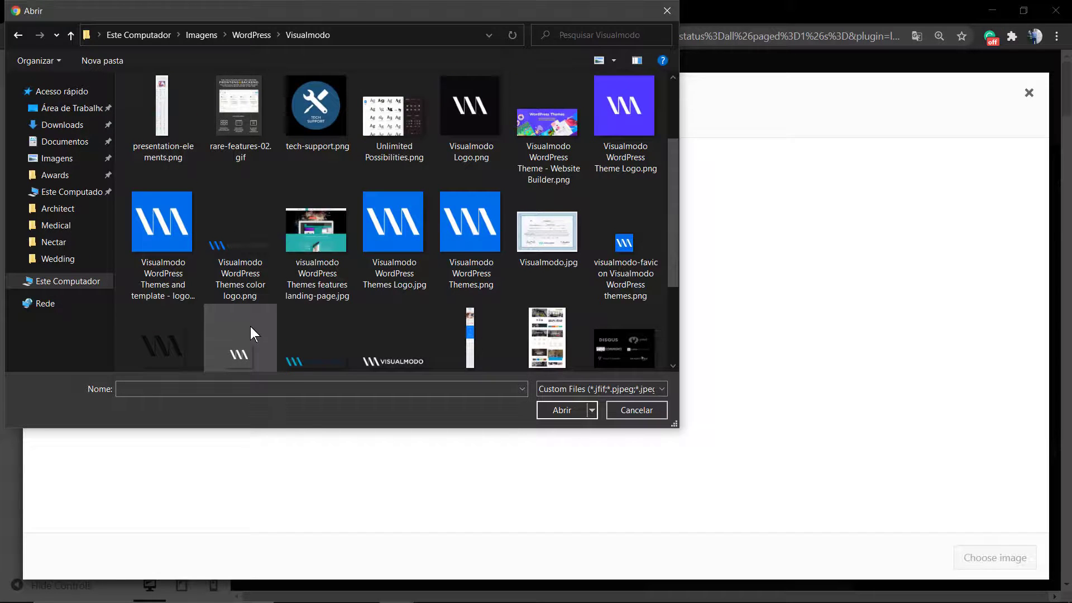
left_click(251, 328)
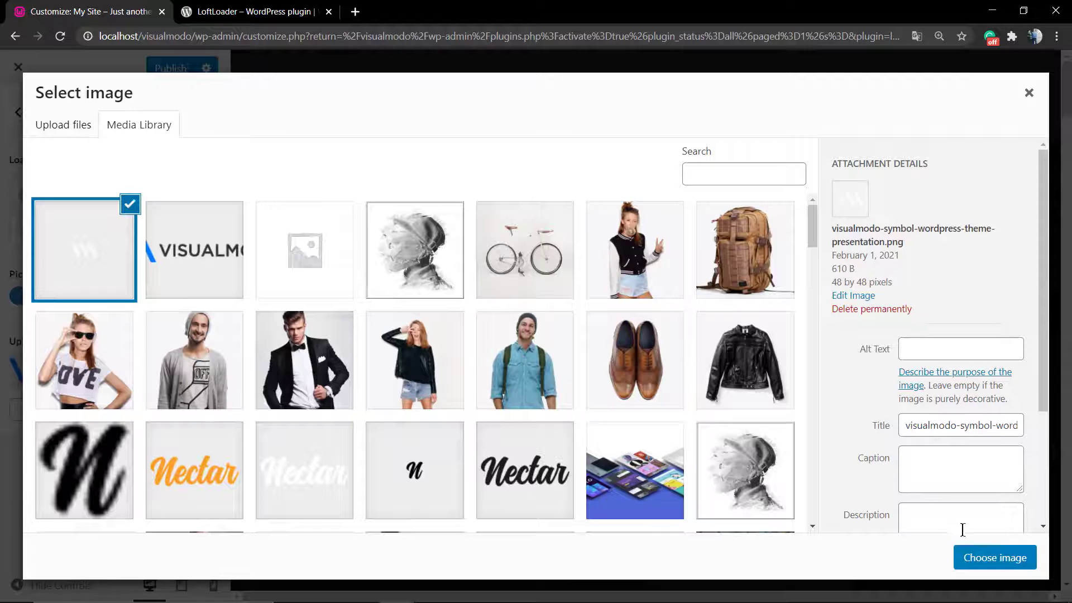
Use the Visualmodo symbol as loader image, set the loader colour to white #ffffff, and publish.
left_click(982, 557)
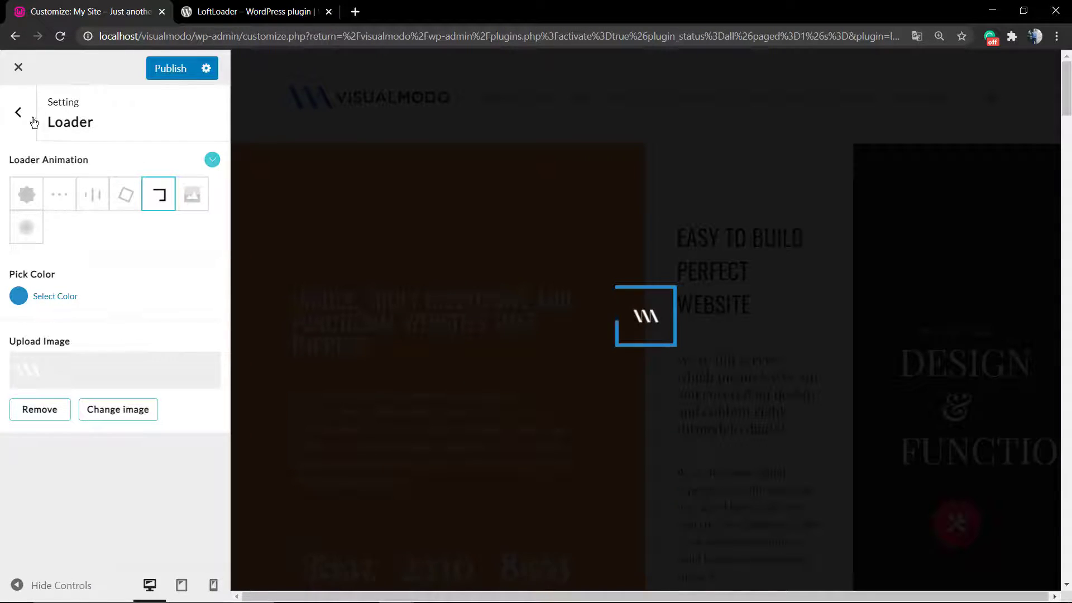
left_click(41, 301)
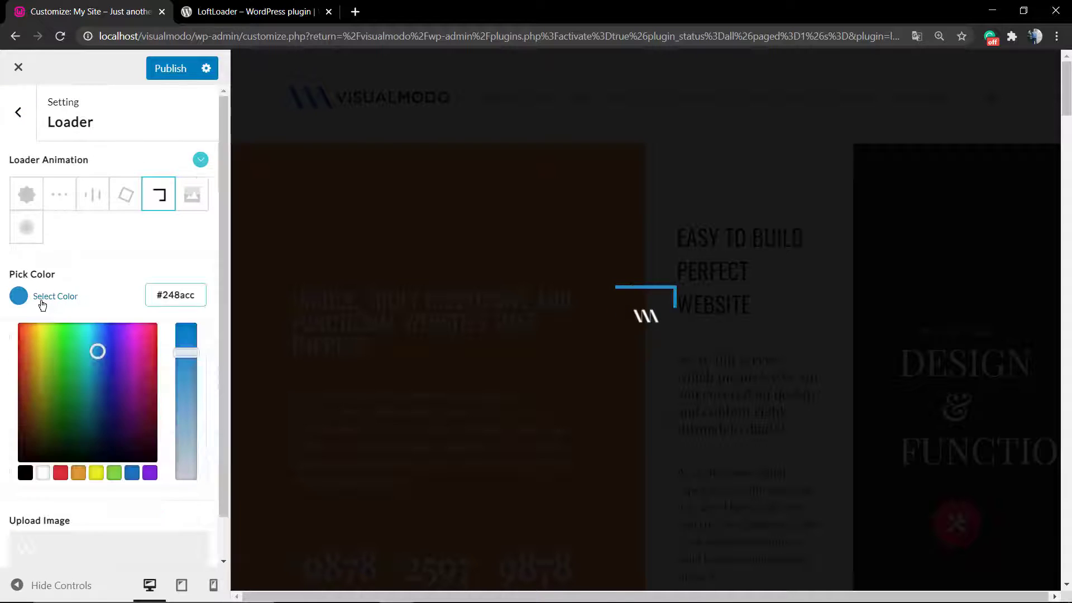
left_click(50, 476)
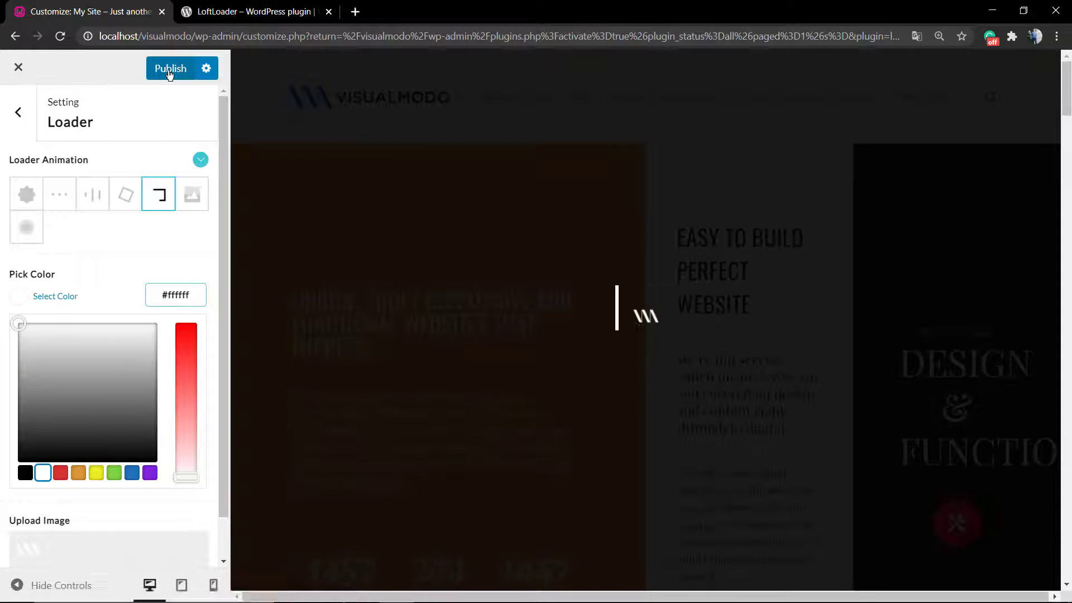
left_click(169, 71)
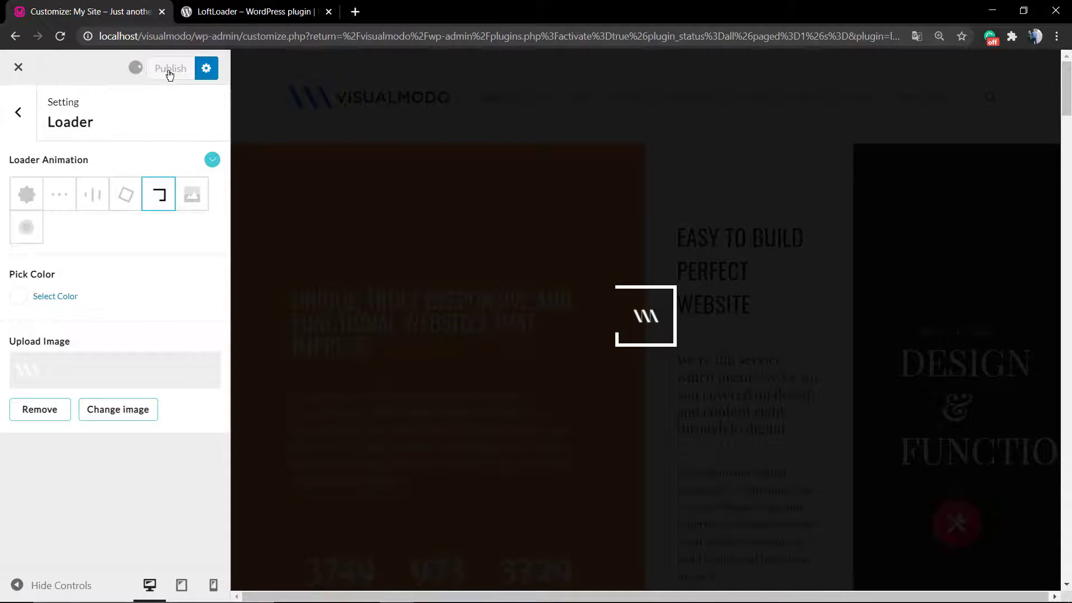
Set More > Maximum Load Time to 2 seconds and review the Close Button settings.
left_click(17, 111)
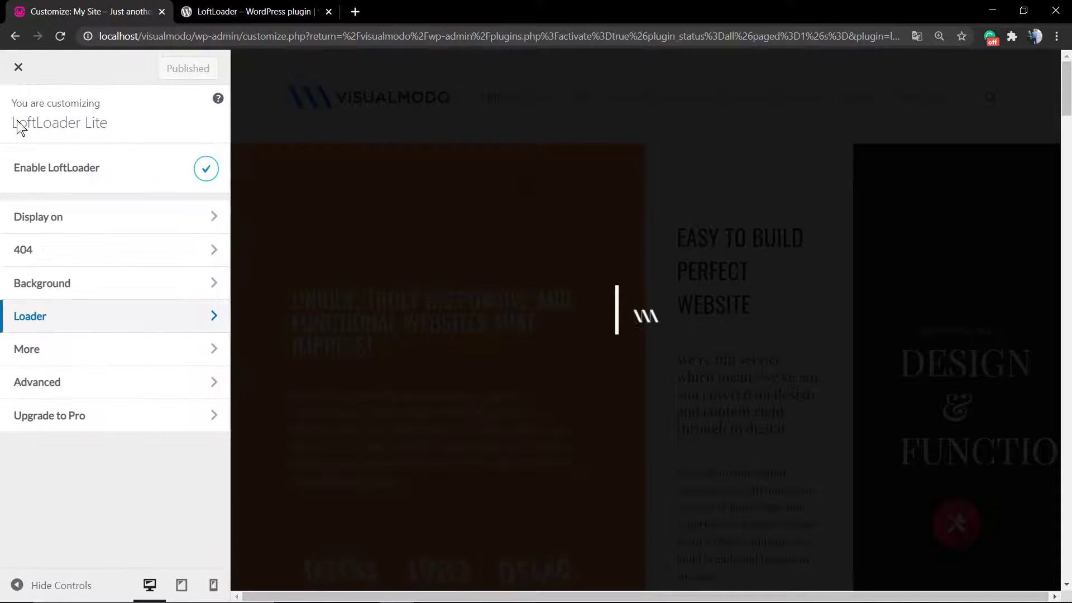
left_click(85, 349)
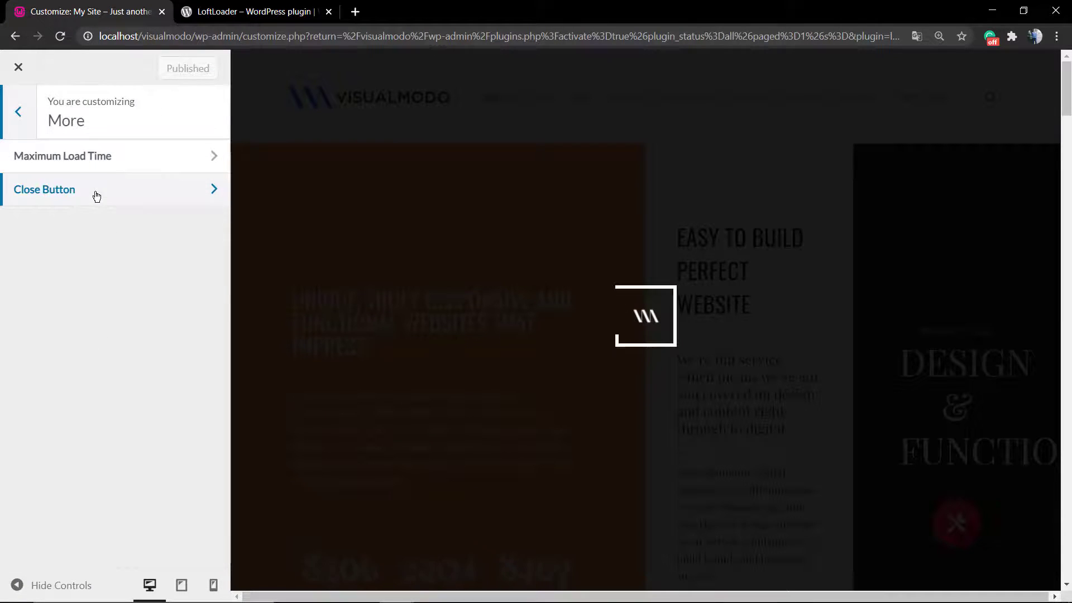
left_click(124, 168)
left_click(58, 186)
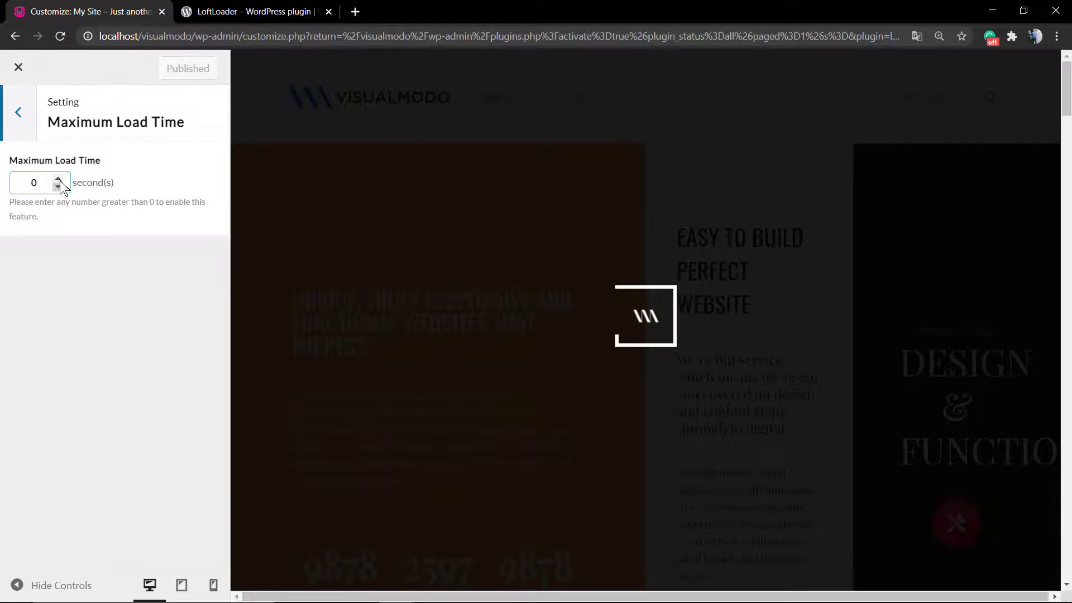
left_click(58, 179)
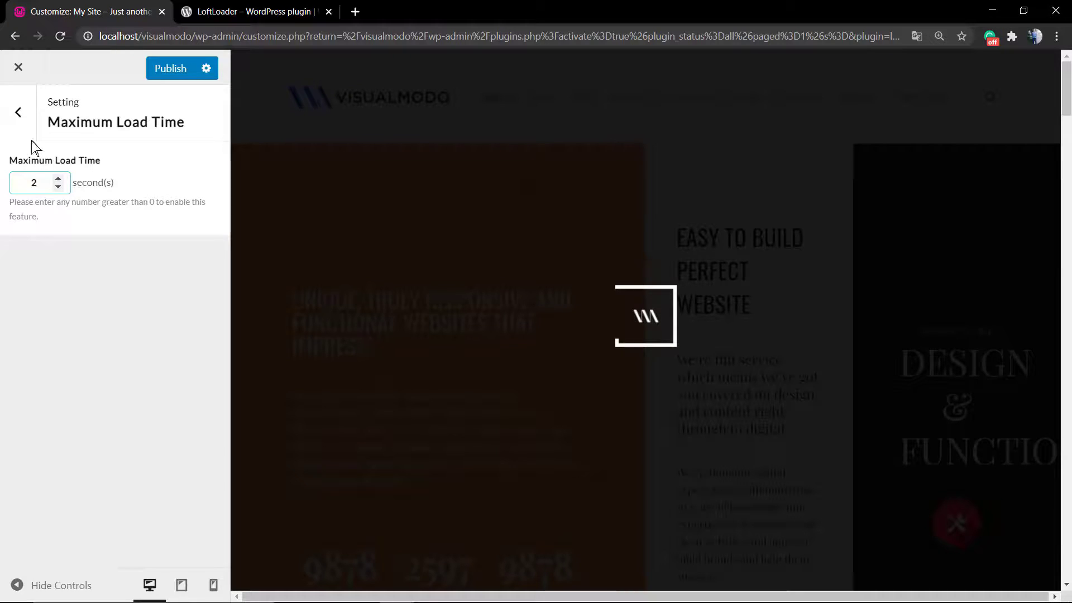
left_click(18, 115)
left_click(90, 191)
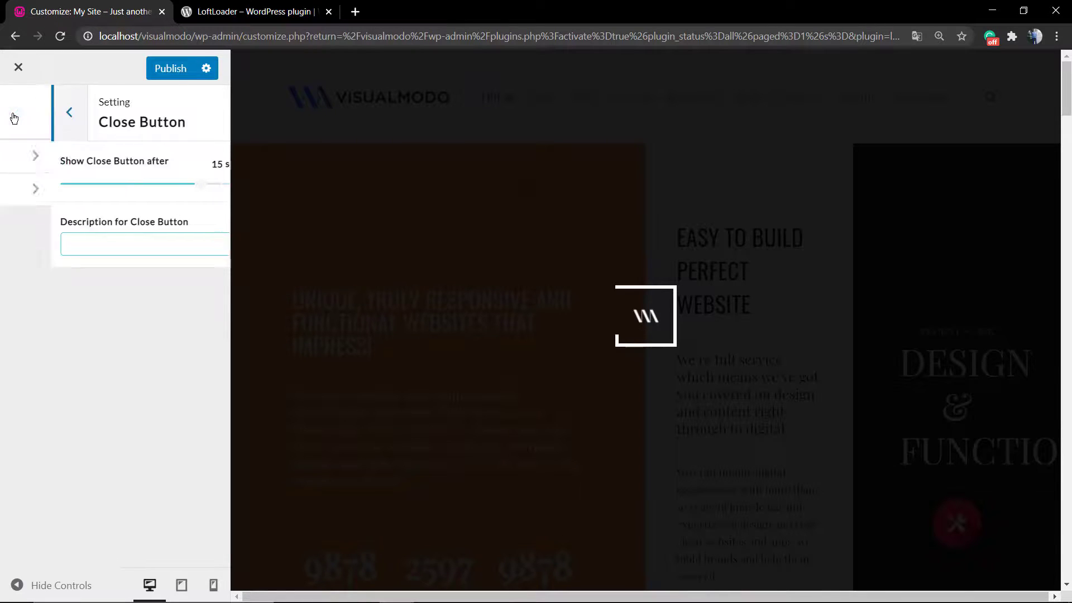
left_click(17, 113)
left_click(25, 124)
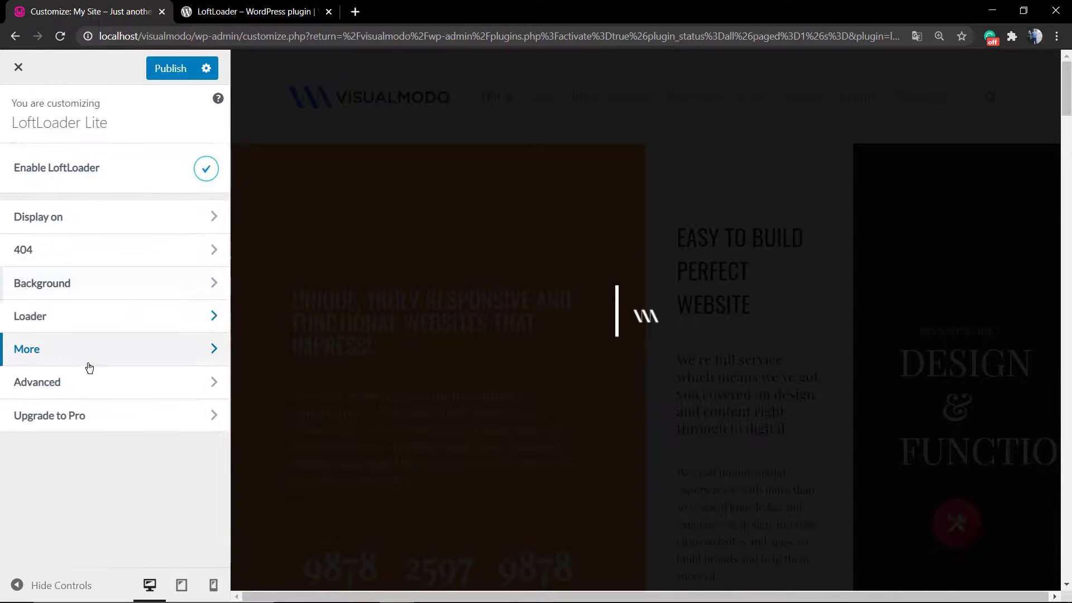
left_click(92, 382)
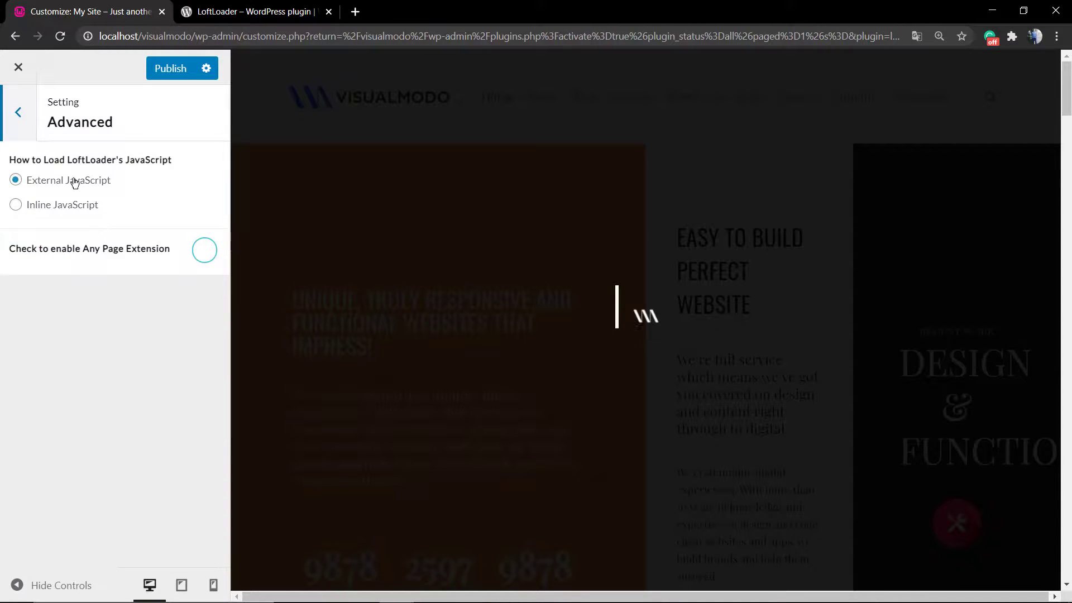
left_click(10, 119)
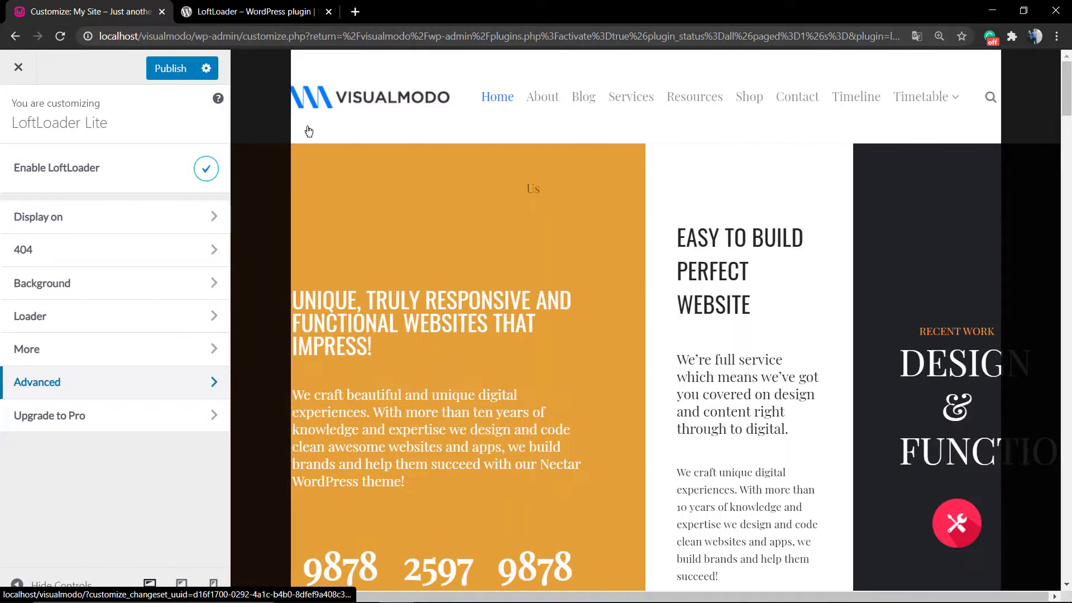
left_click(311, 129)
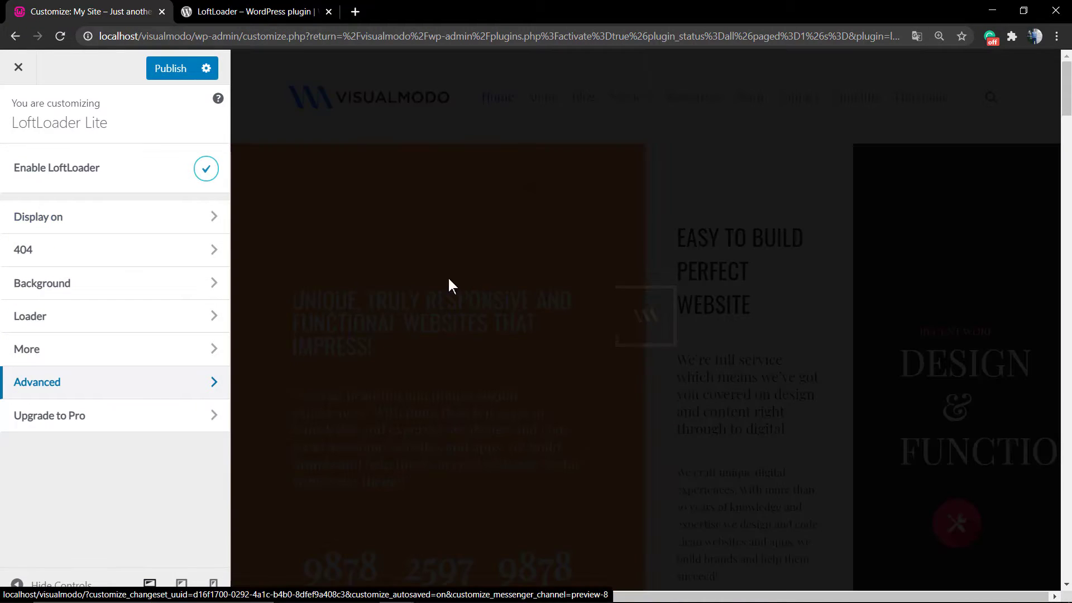